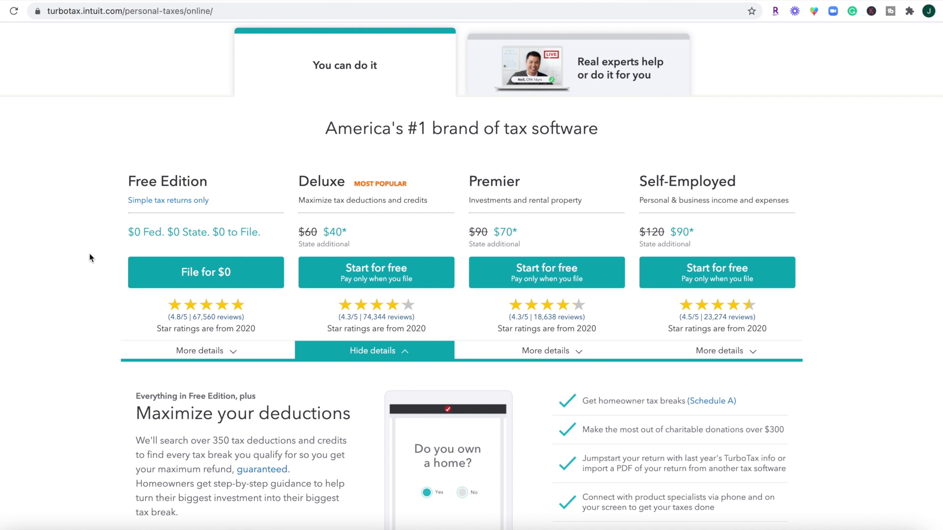
click(196, 352)
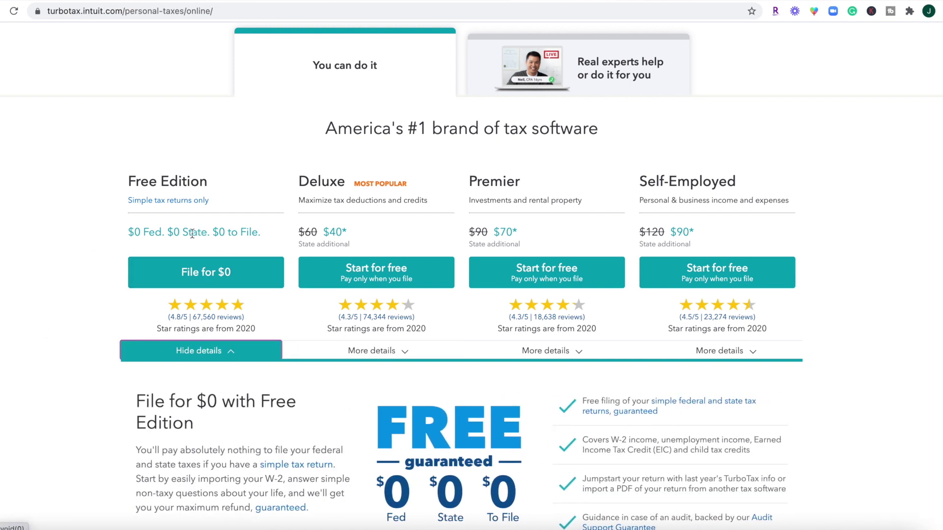
scroll(175, 429, down, 2)
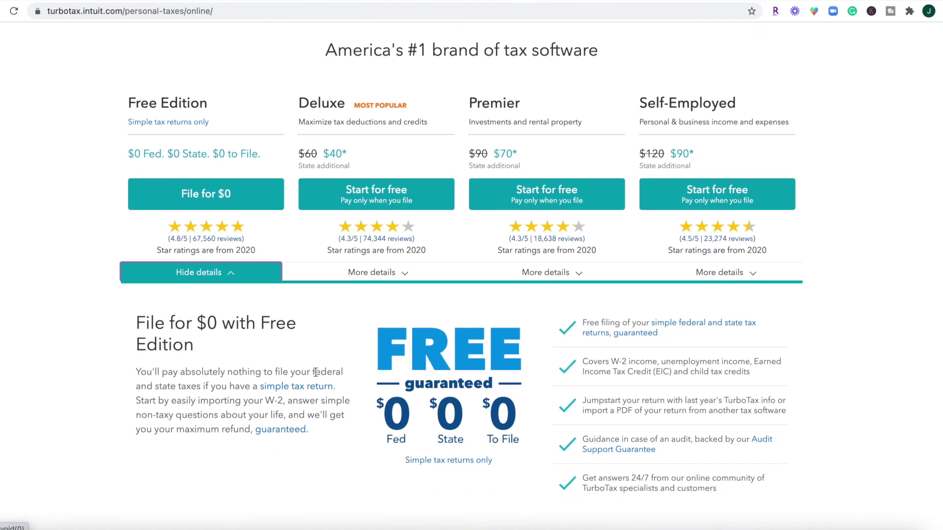
click(390, 272)
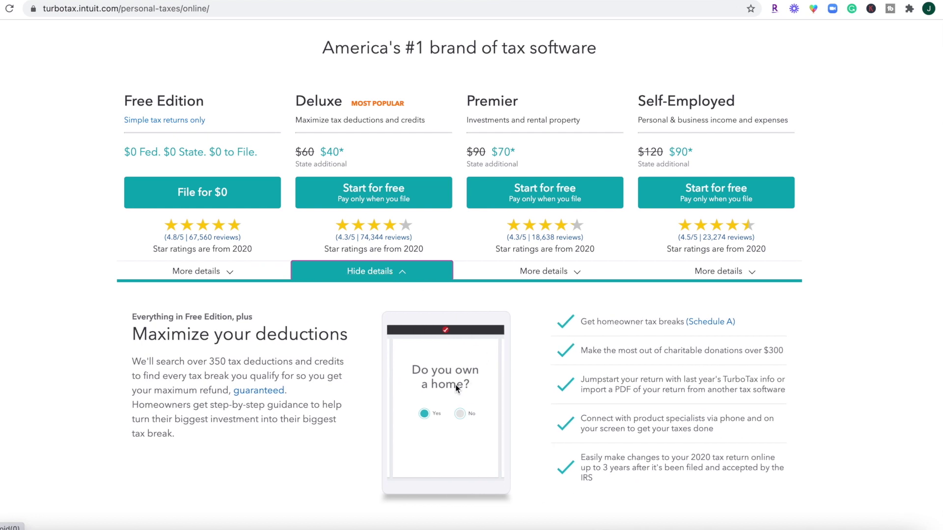
scroll(386, 329, down, 5)
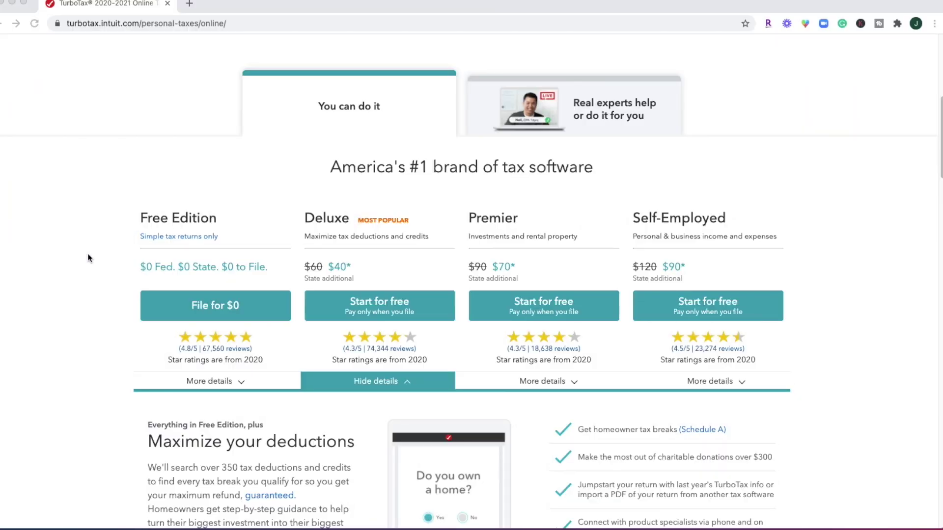
Start a Free Edition return and skip the question about last year's filing
click(202, 304)
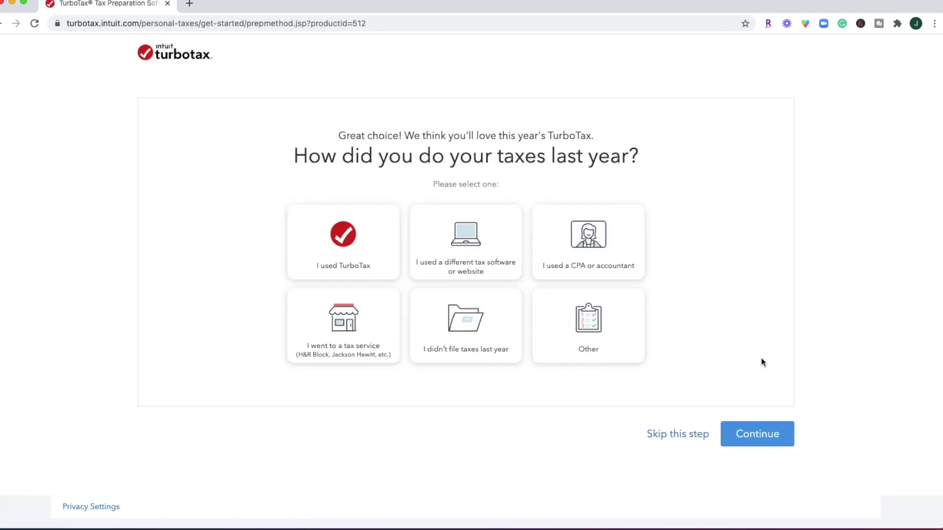
click(693, 440)
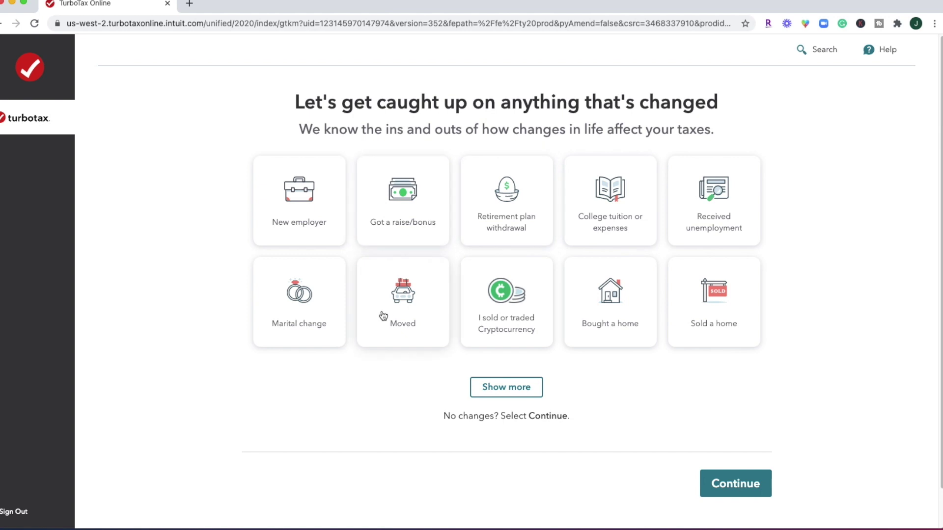
Mark Got married as this year's life change and continue
click(515, 394)
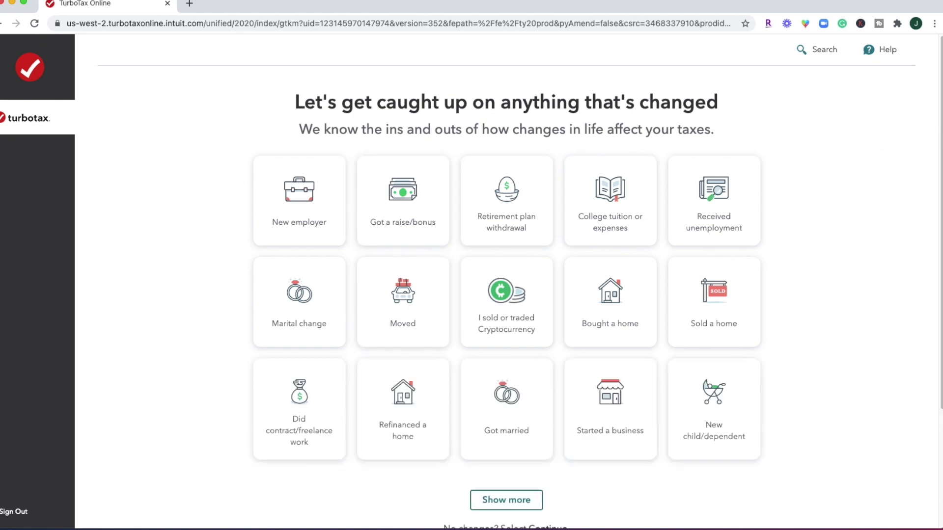
click(508, 398)
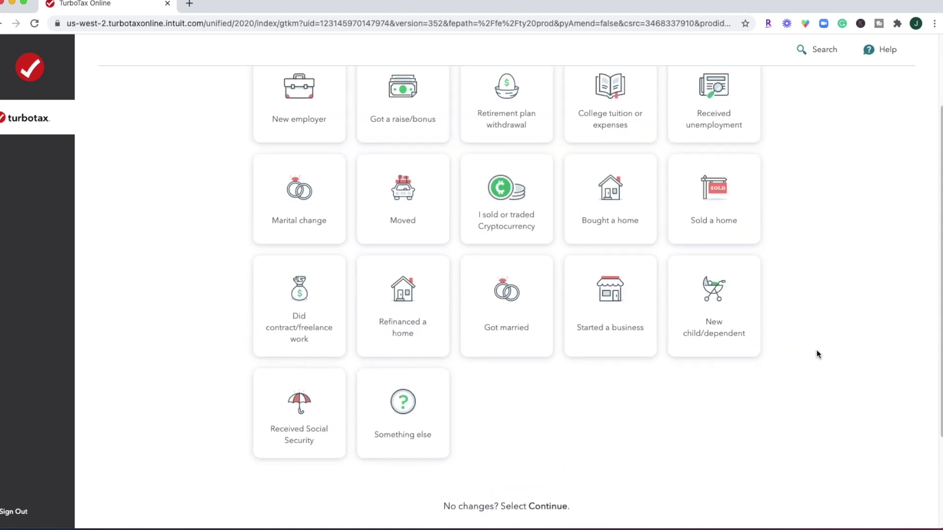
scroll(816, 350, up, 2)
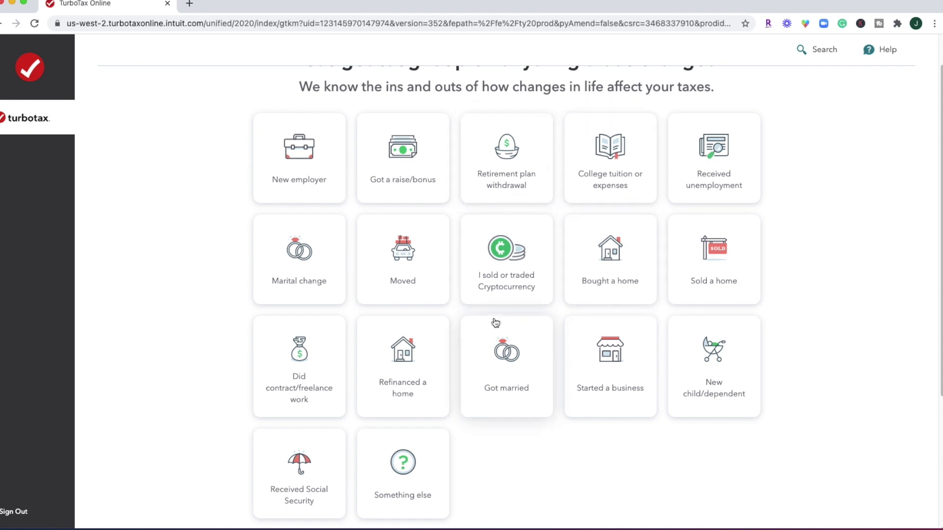
scroll(495, 322, down, 2)
scroll(495, 322, down, 5)
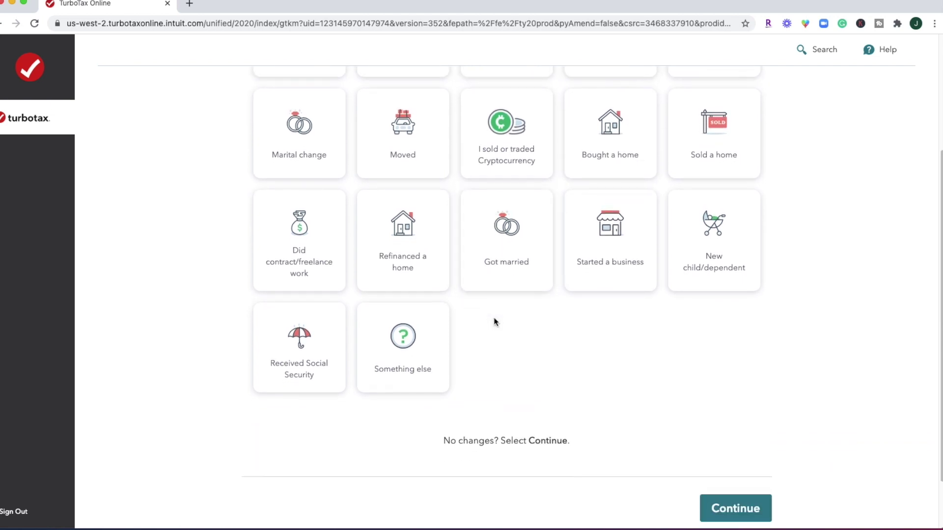
click(742, 487)
Review the carried-over info summary and proceed to the consent page
scroll(446, 216, down, 2)
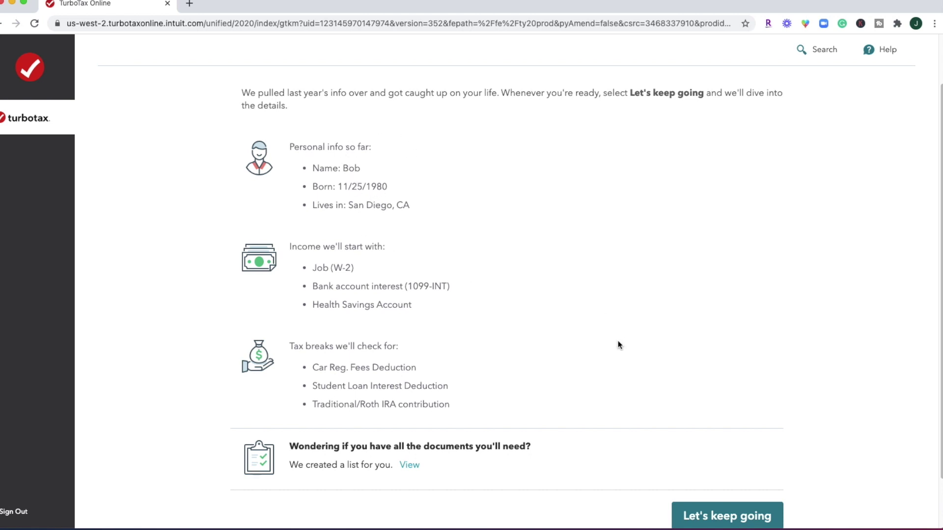
scroll(618, 345, down, 2)
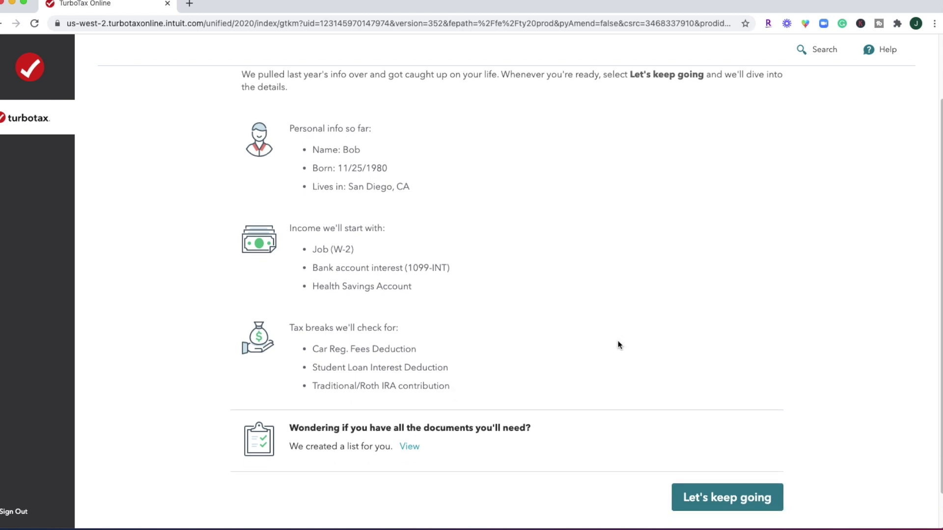
click(737, 493)
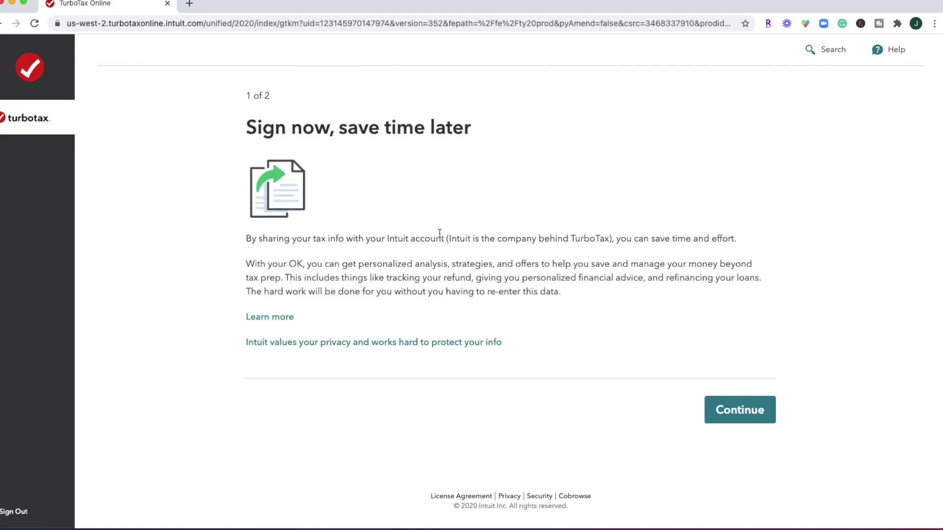
Enter the signer's first and last name on the data-sharing consent form
click(752, 423)
scroll(751, 421, down, 5)
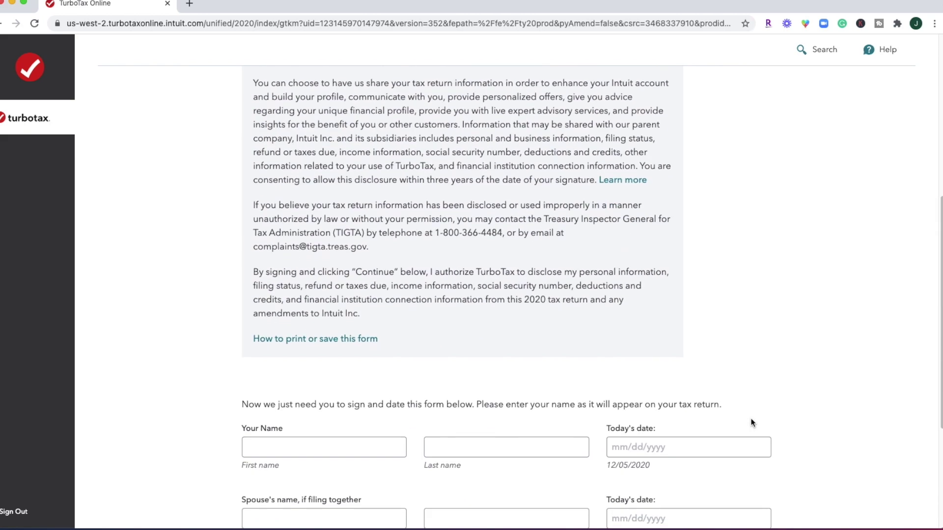
scroll(751, 421, up, 3)
scroll(752, 420, down, 5)
click(279, 333)
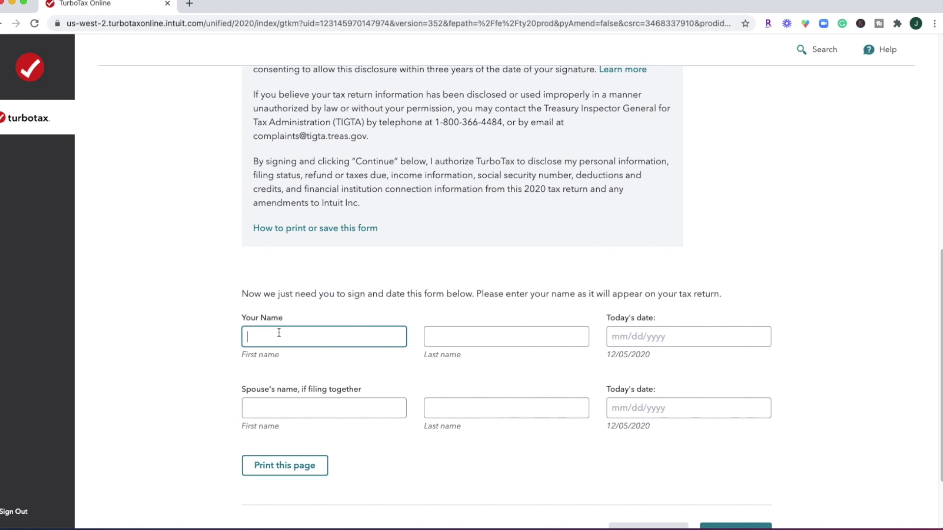
text(Bob)
key(Tab)
text(Vance)
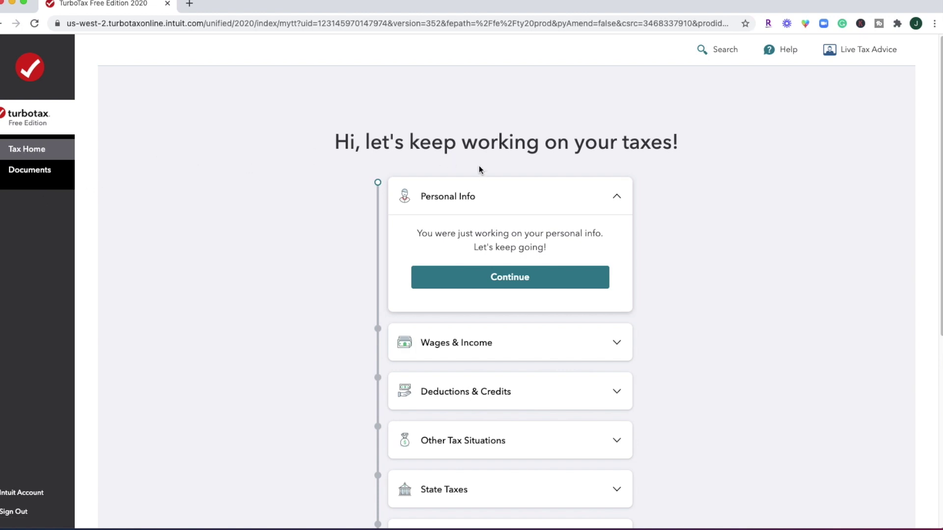
Review the personal info form and submit it
scroll(534, 281, down, 2)
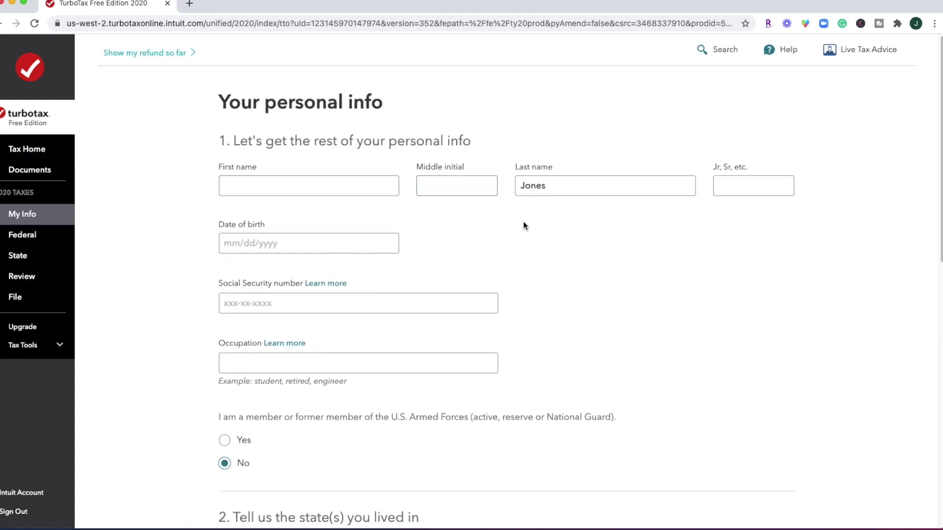
scroll(556, 306, down, 2)
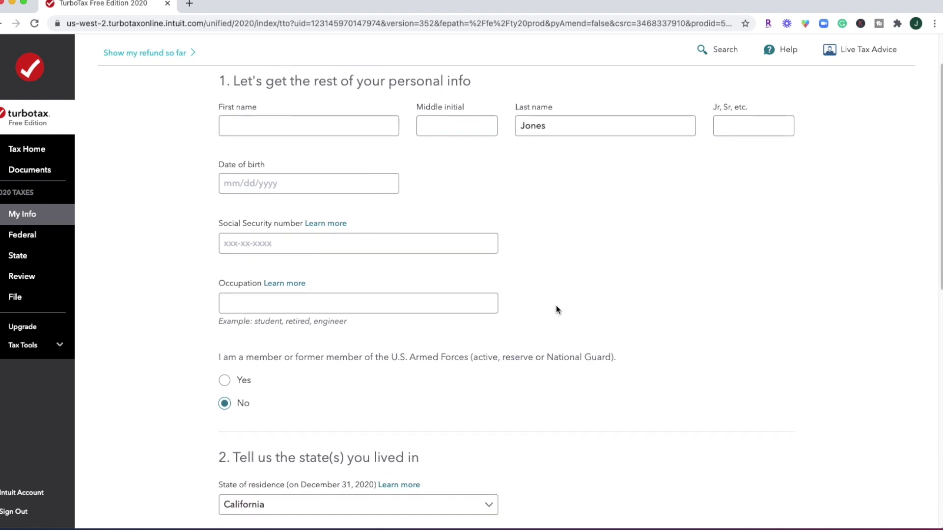
scroll(556, 307, down, 5)
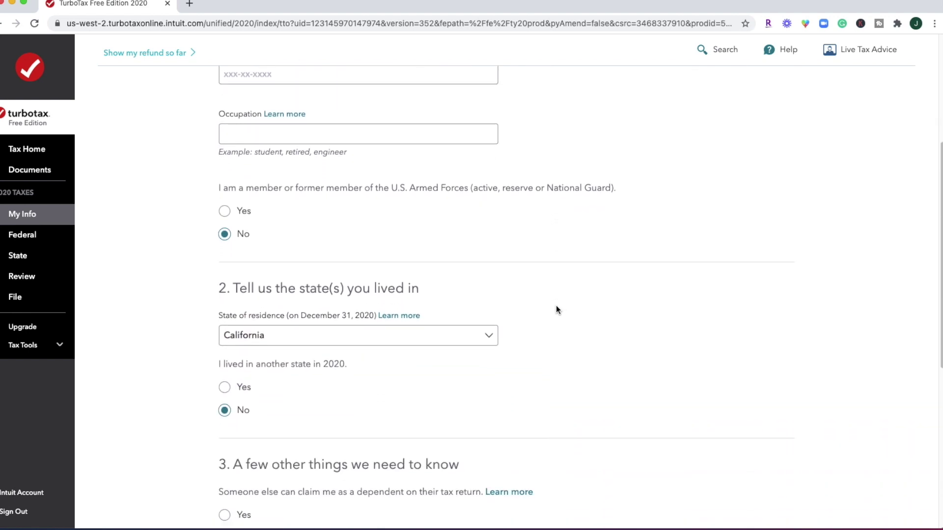
scroll(555, 309, down, 5)
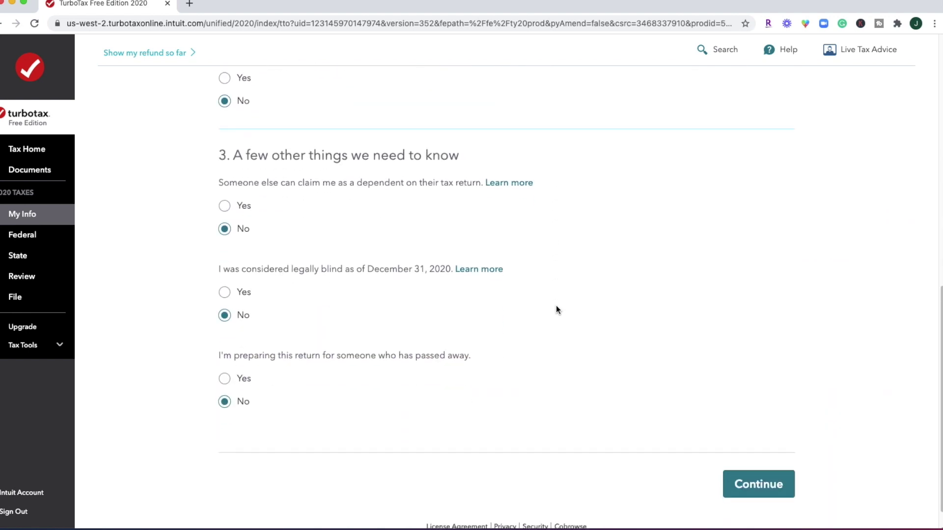
click(774, 474)
Decline the PLUS upgrade and stay on the free edition
scroll(858, 355, down, 3)
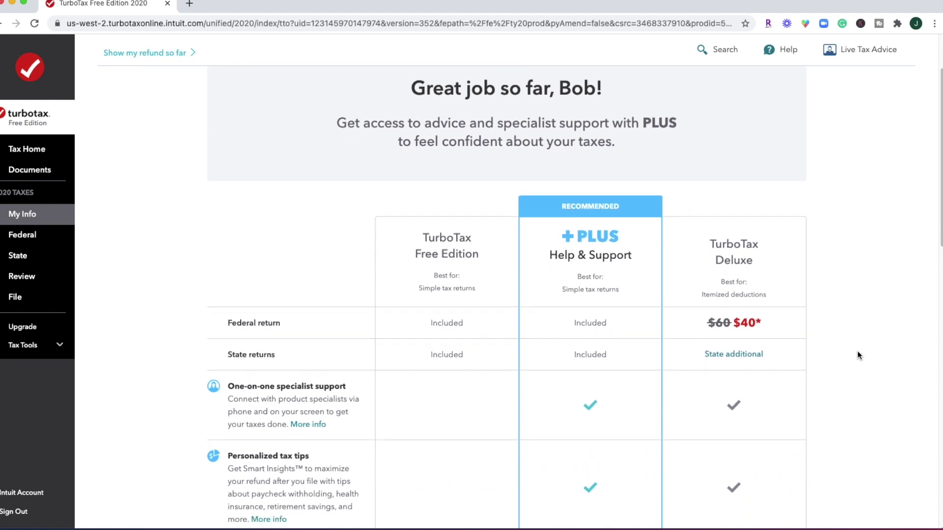
scroll(858, 355, down, 2)
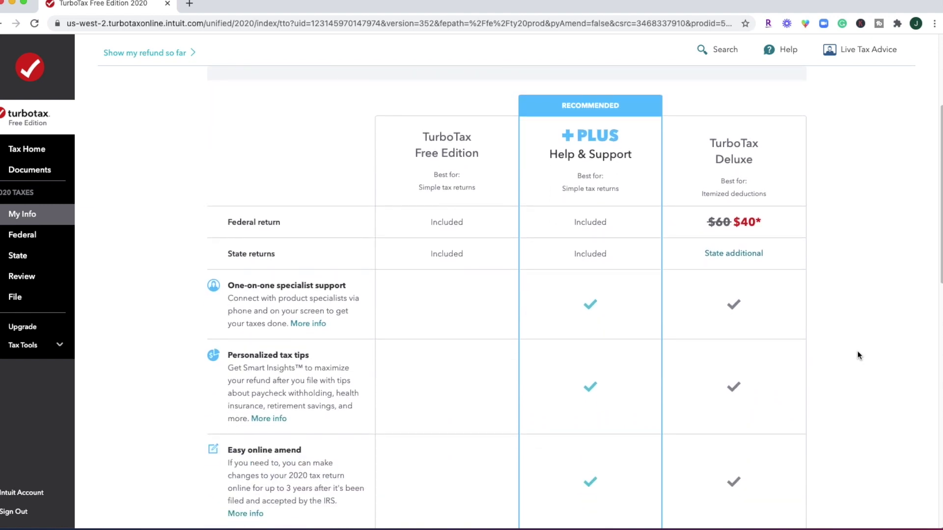
scroll(858, 355, down, 1)
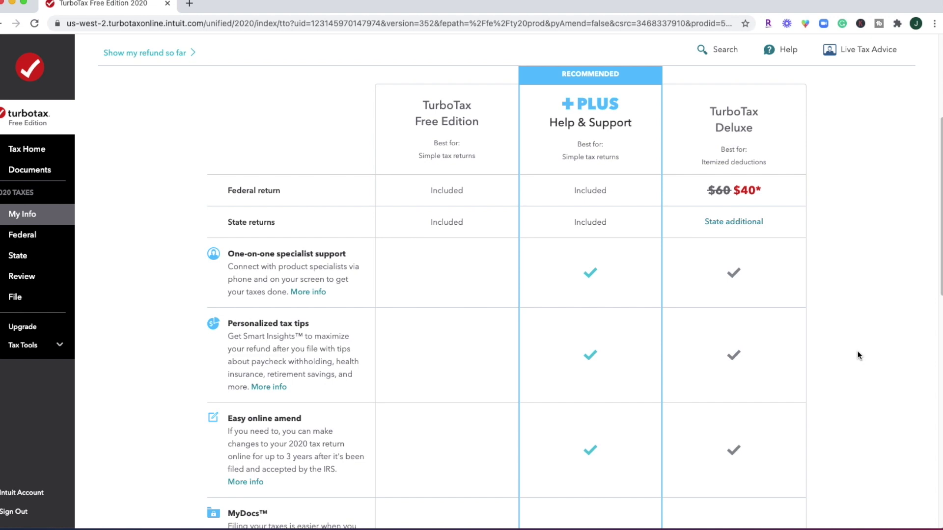
scroll(858, 355, down, 1)
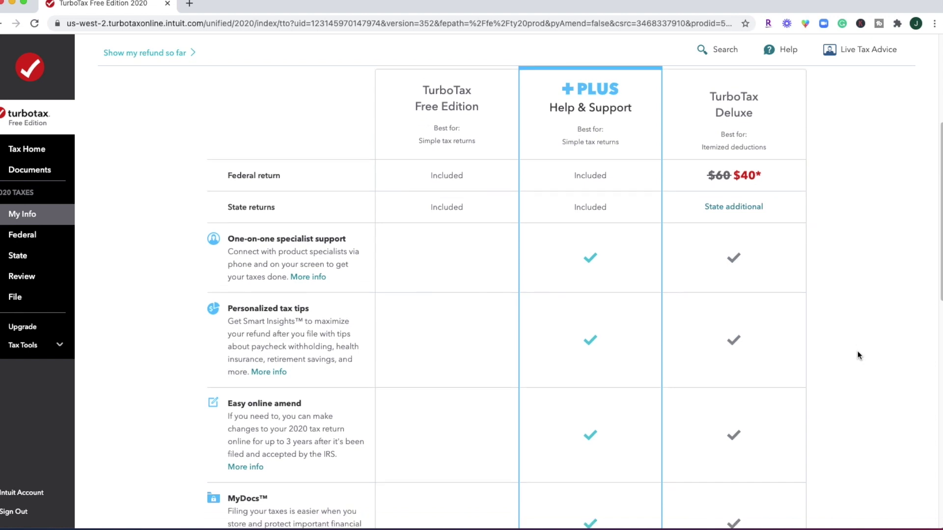
scroll(858, 355, down, 5)
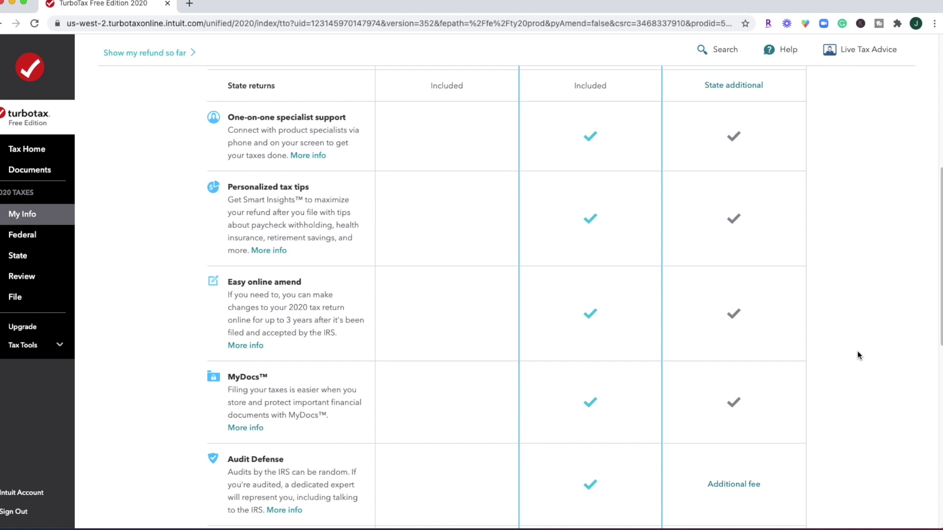
scroll(858, 355, down, 11)
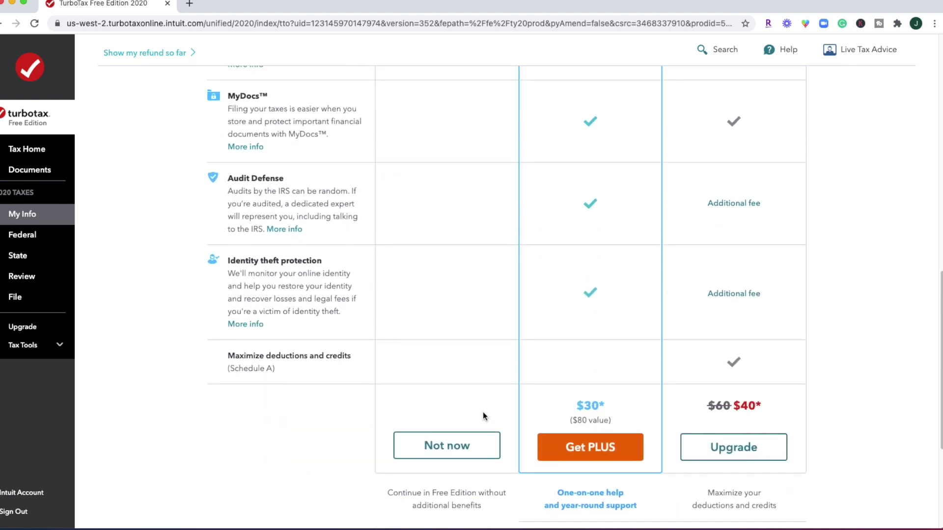
click(464, 447)
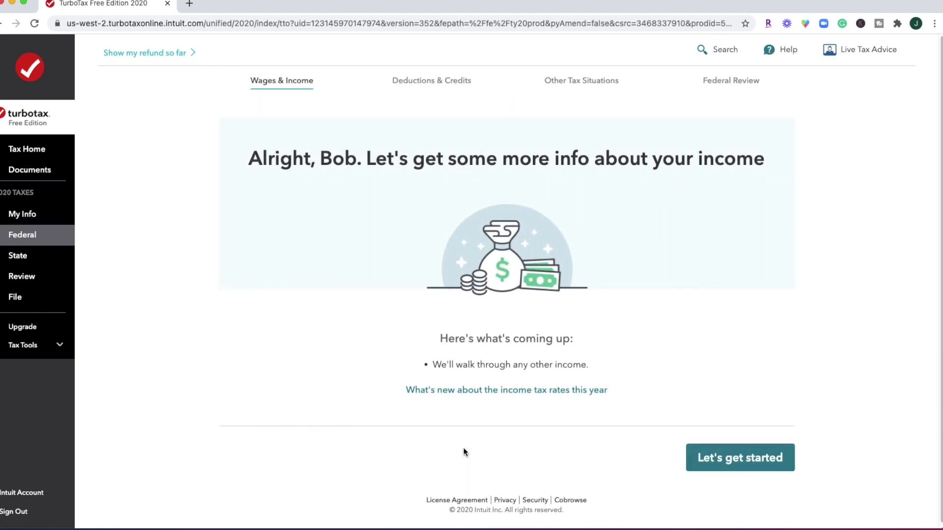
Answer no to dividends, investment sales, business, rent/royalty and foreign account questions
click(734, 460)
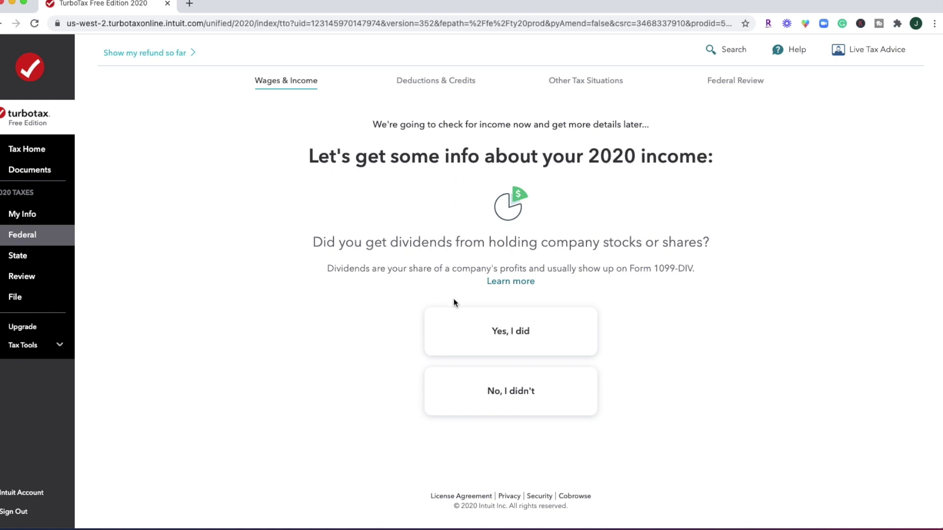
click(505, 283)
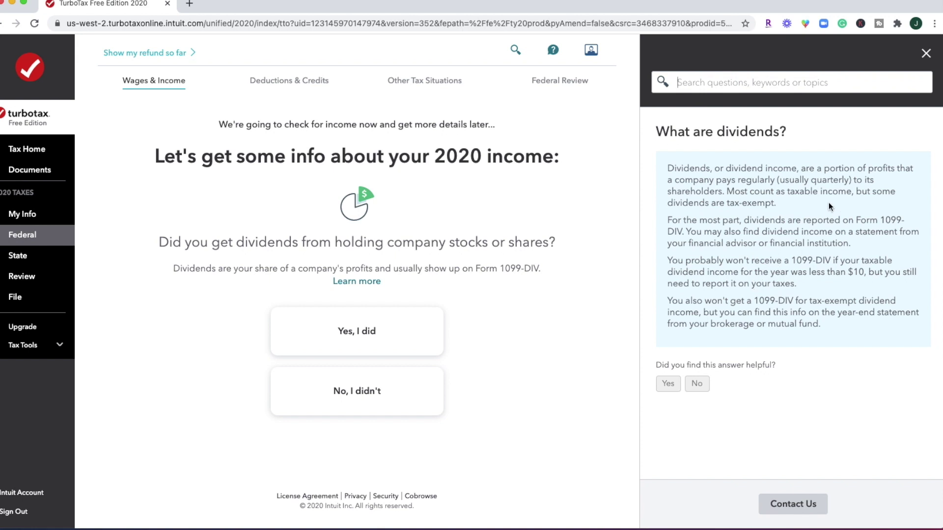
click(926, 55)
click(545, 390)
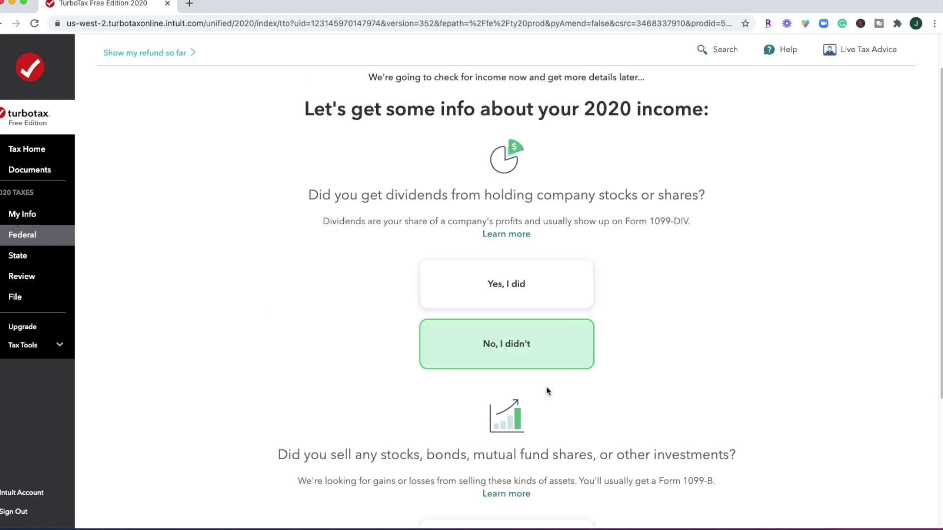
click(546, 419)
click(547, 418)
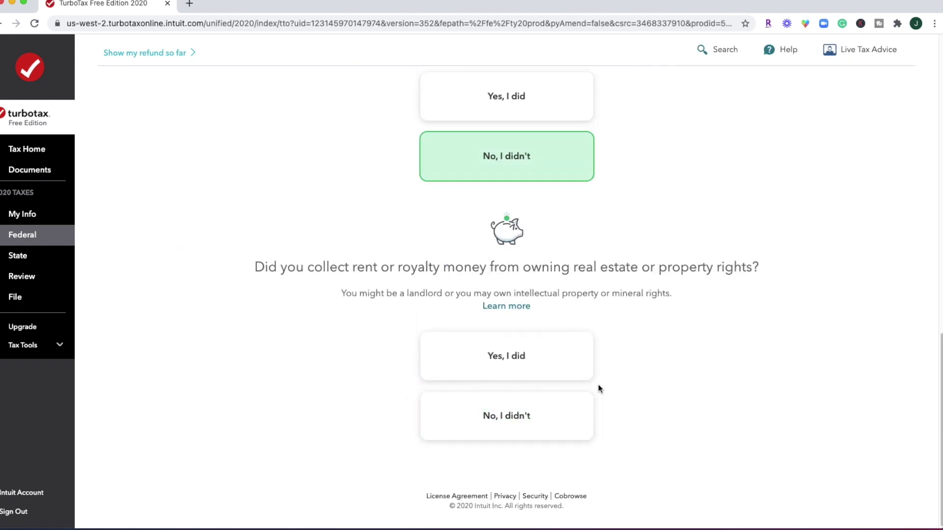
click(515, 412)
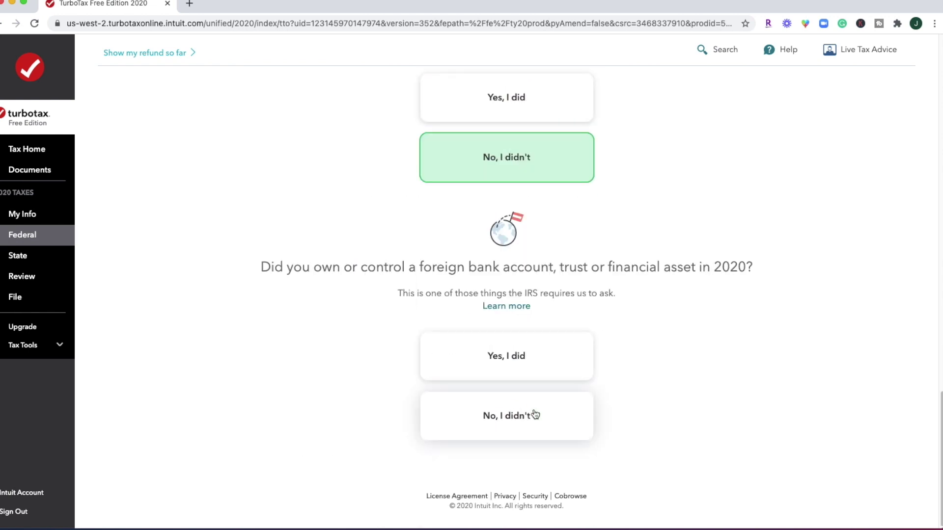
click(516, 413)
click(758, 452)
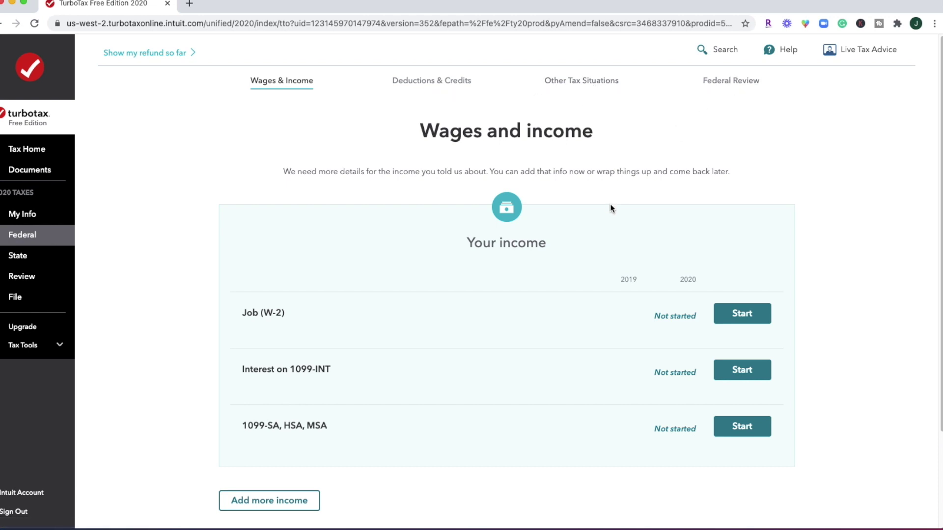
Start the Job (W-2) entry, choosing to work on the W-2 now
scroll(610, 204, down, 1)
scroll(610, 204, down, 1)
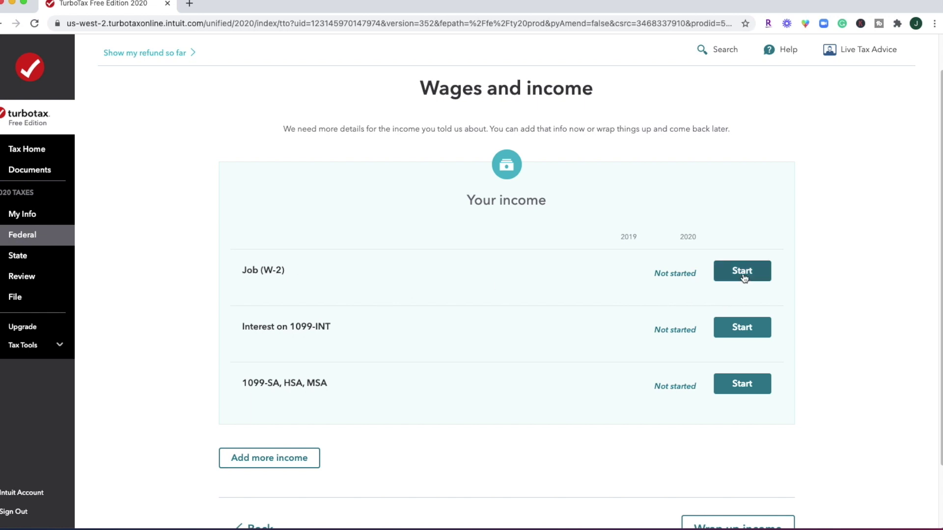
scroll(512, 301, down, 2)
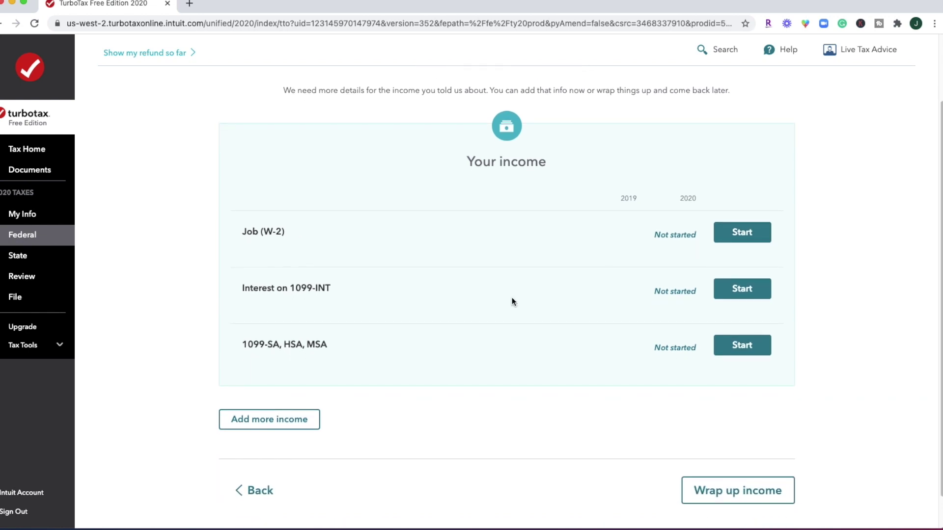
scroll(511, 301, up, 1)
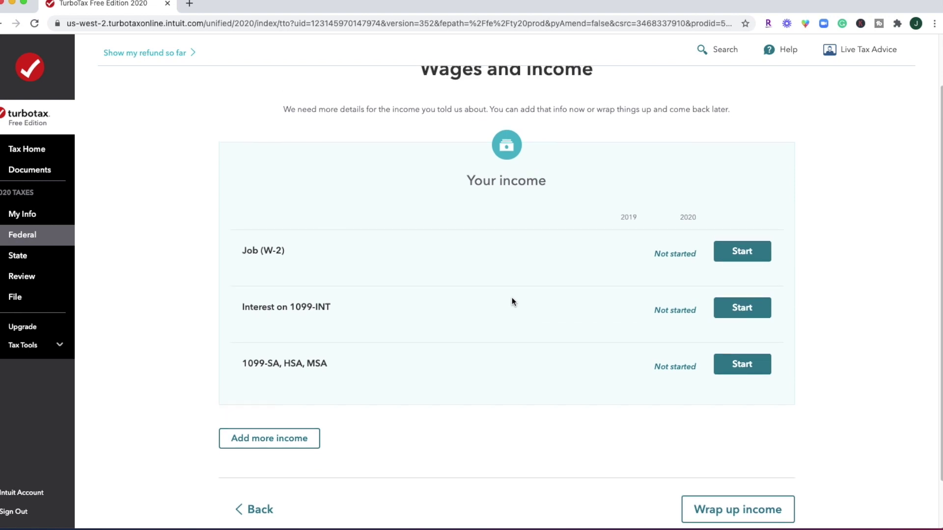
click(730, 261)
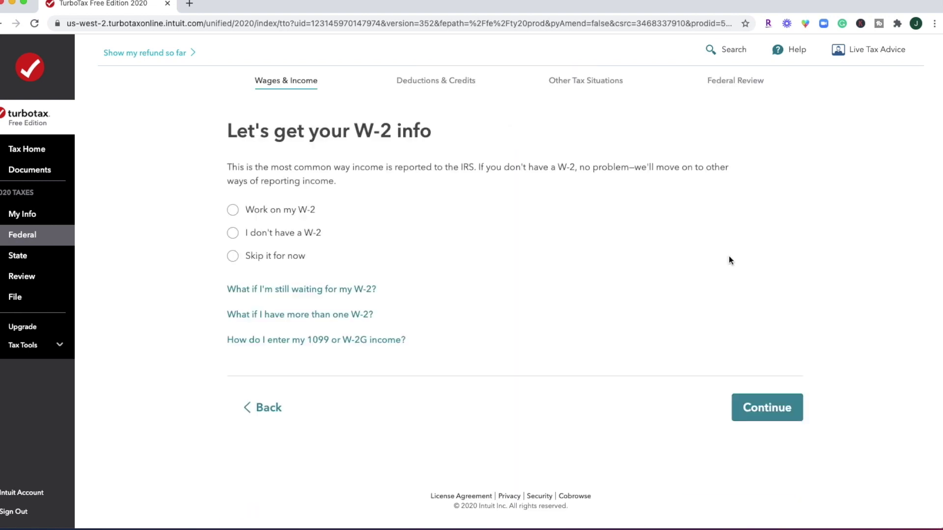
click(258, 207)
click(764, 407)
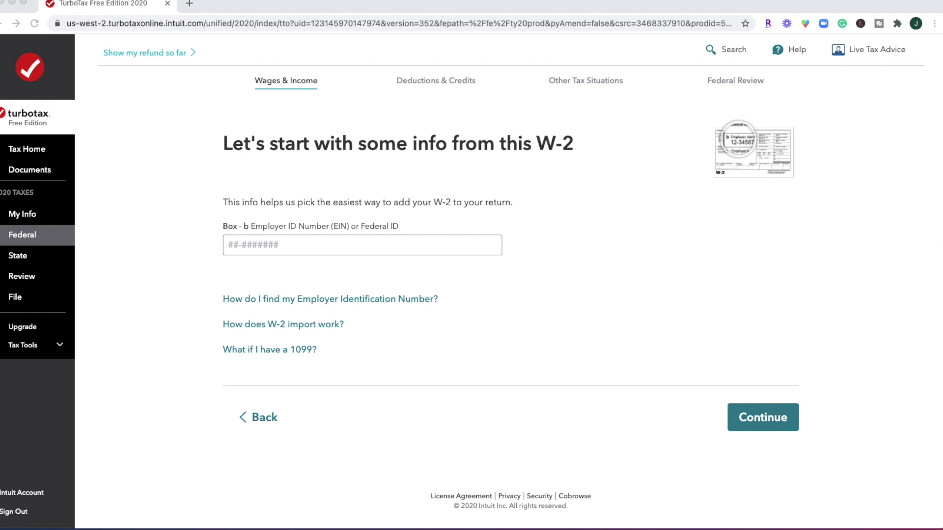
Enter the employer's Box b EIN and upload the W-2 PDF
text(46-6122222)
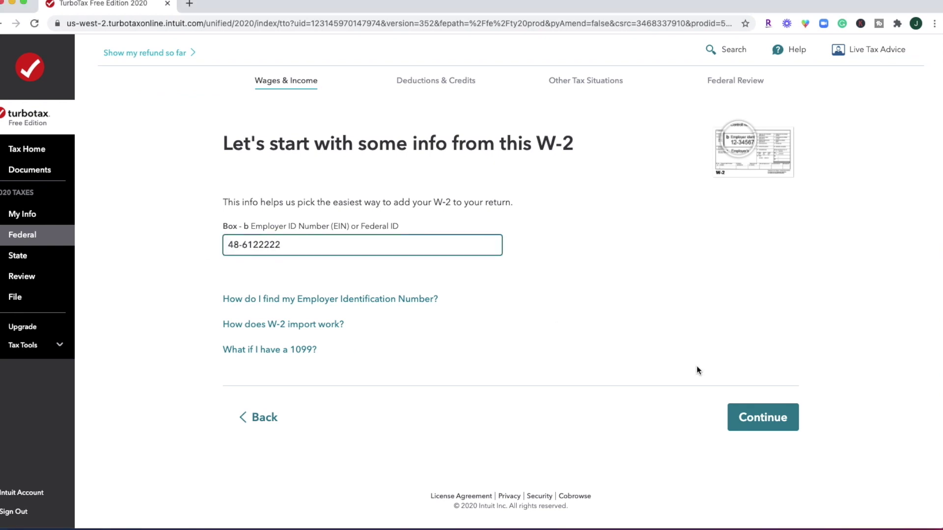
click(763, 417)
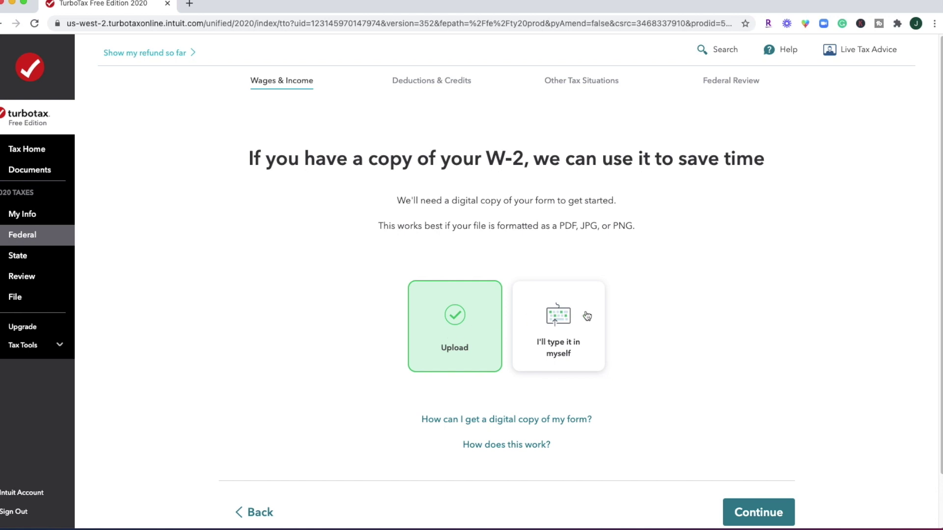
click(756, 501)
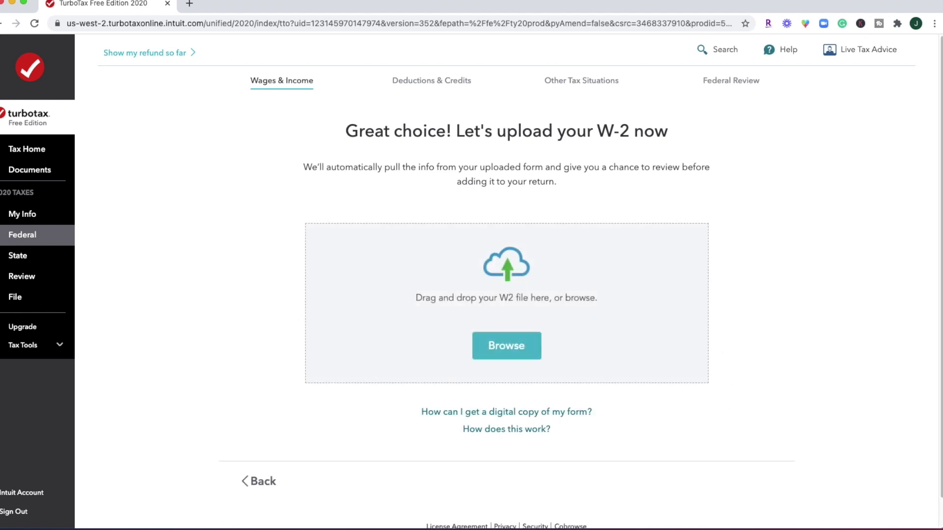
drag(942, 290, 725, 287)
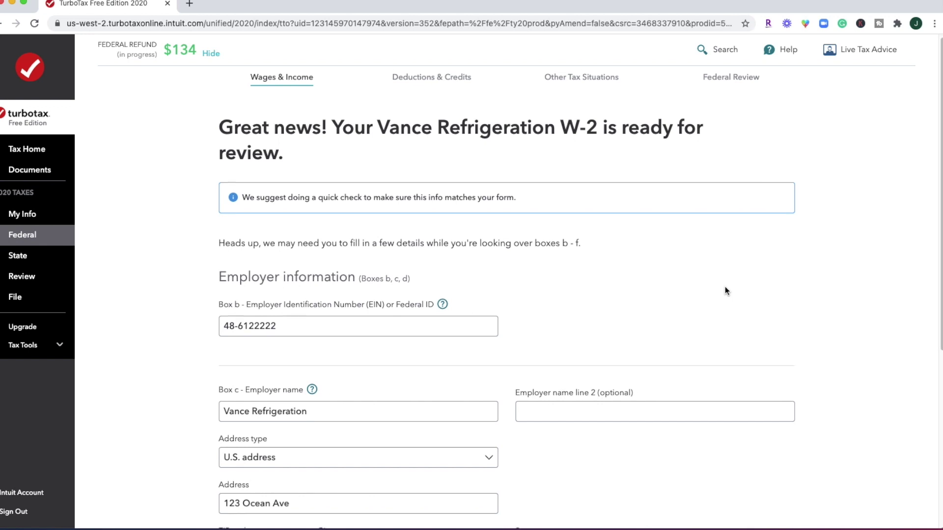
Fill in the employer's missing ZIP code, show employee info, and accept the employer details
scroll(725, 290, down, 2)
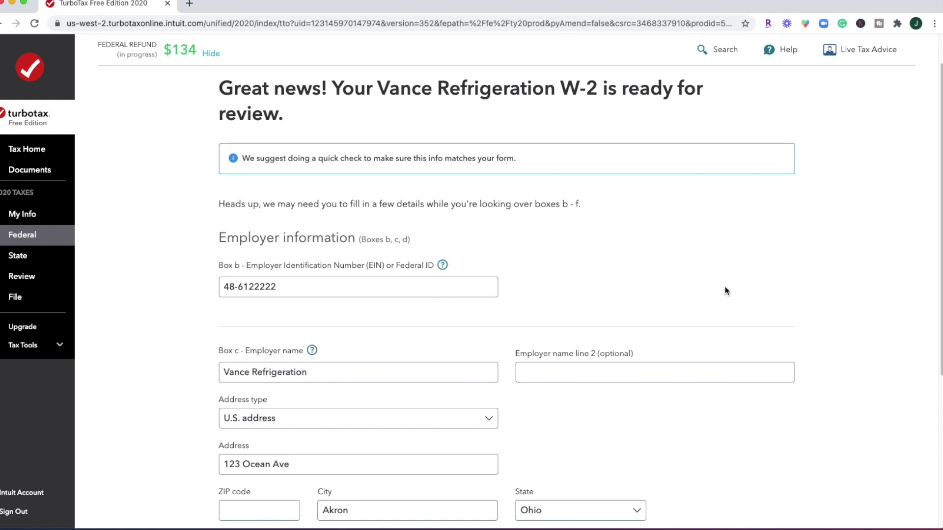
scroll(725, 287, down, 3)
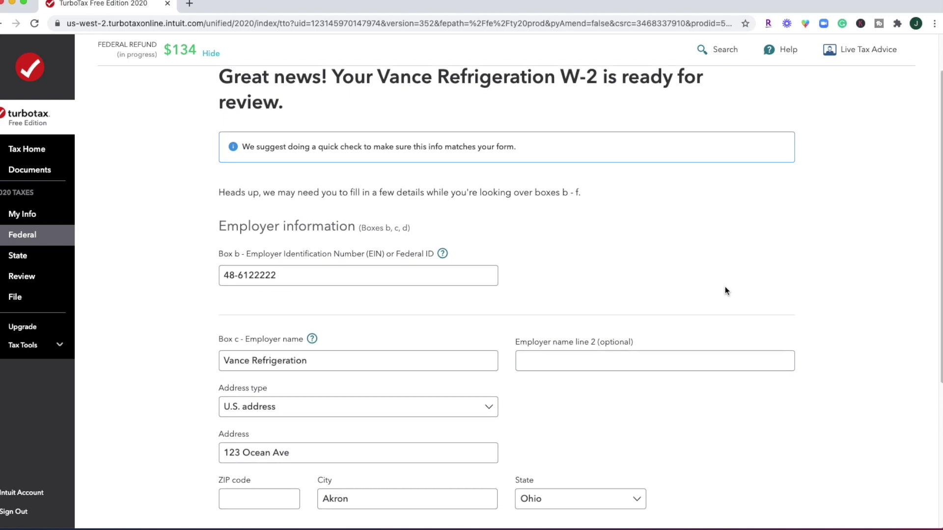
scroll(725, 291, down, 5)
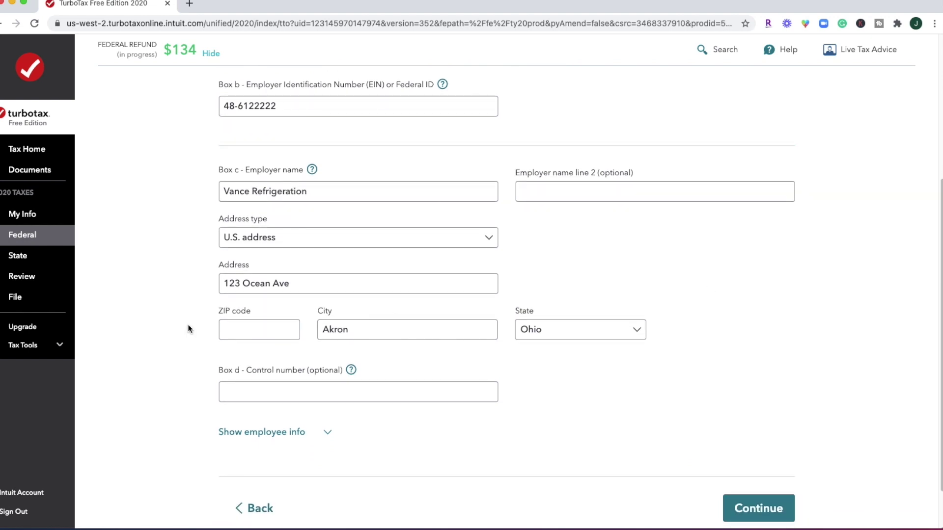
scroll(185, 328, up, 5)
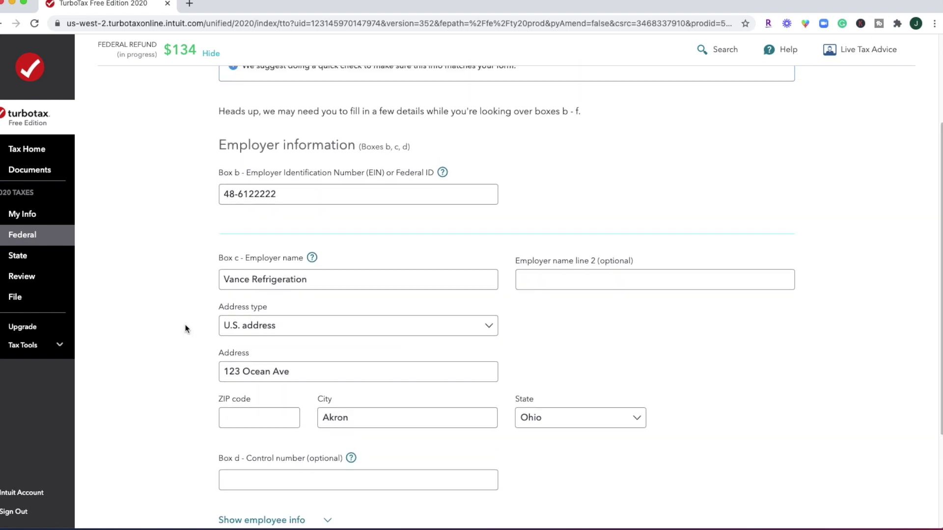
scroll(186, 328, down, 4)
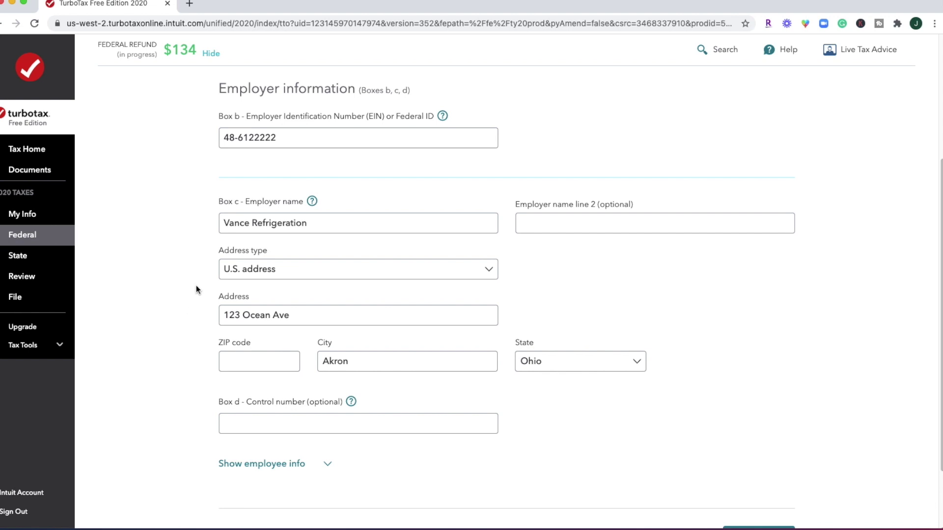
click(271, 368)
text(44302)
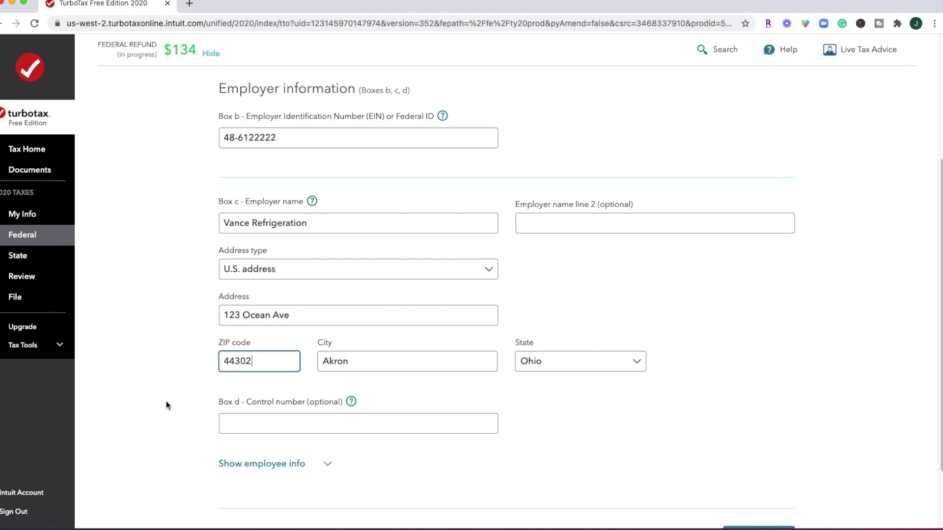
scroll(256, 388, down, 2)
click(256, 388)
scroll(410, 388, down, 5)
click(737, 463)
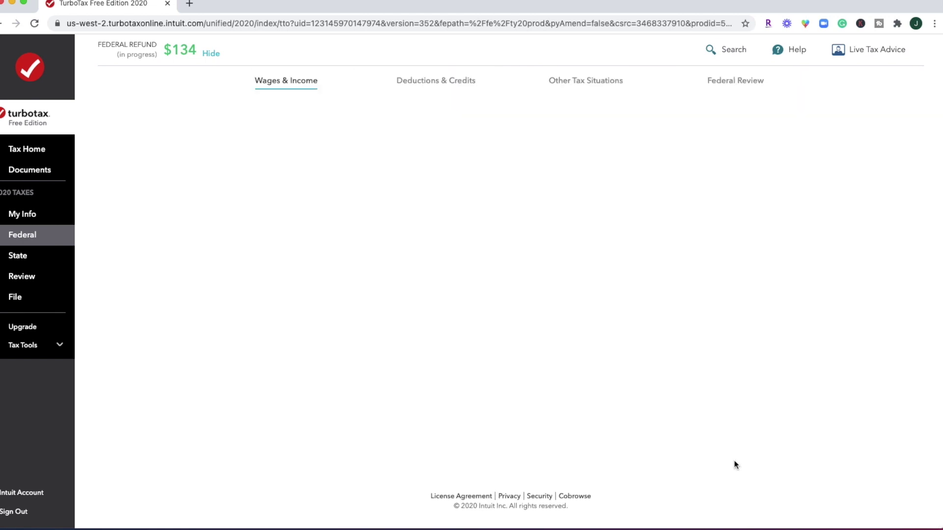
Correct the Box 1–5 wage and tax amounts to whole-dollar .00 values
scroll(827, 260, down, 1)
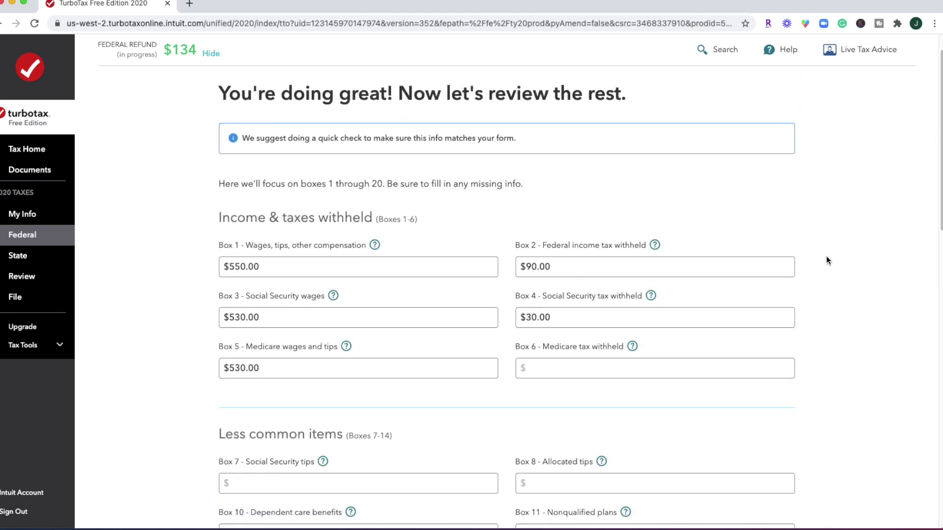
click(258, 318)
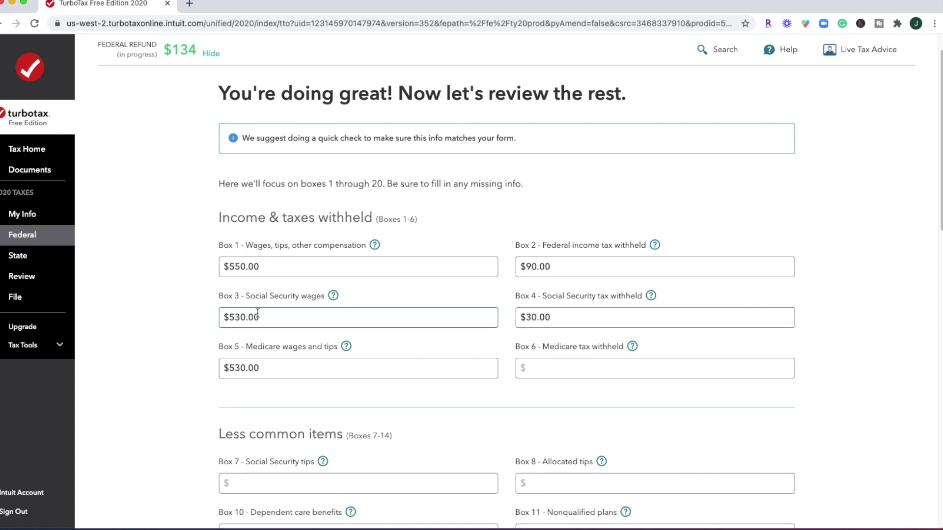
click(248, 267)
key(BackSpace)
key(Delete)
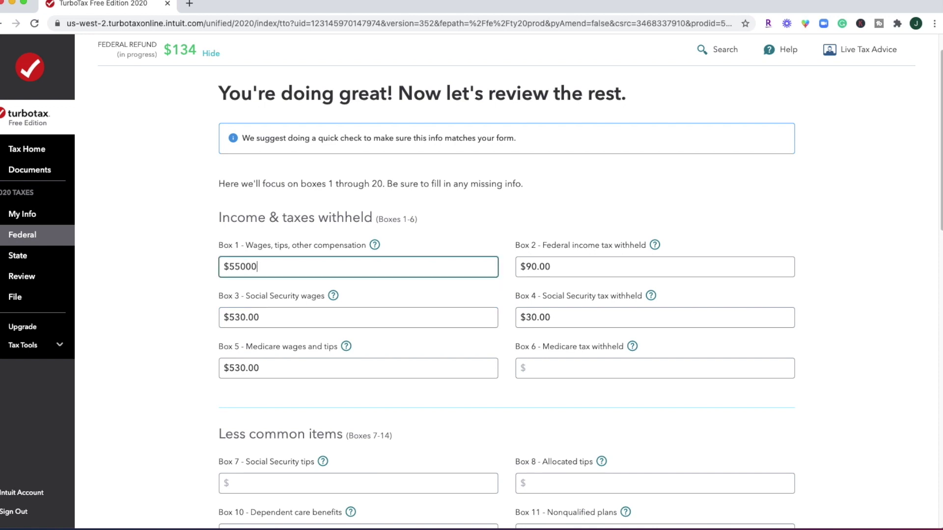
text(0.00)
click(540, 267)
key(BackSpace)
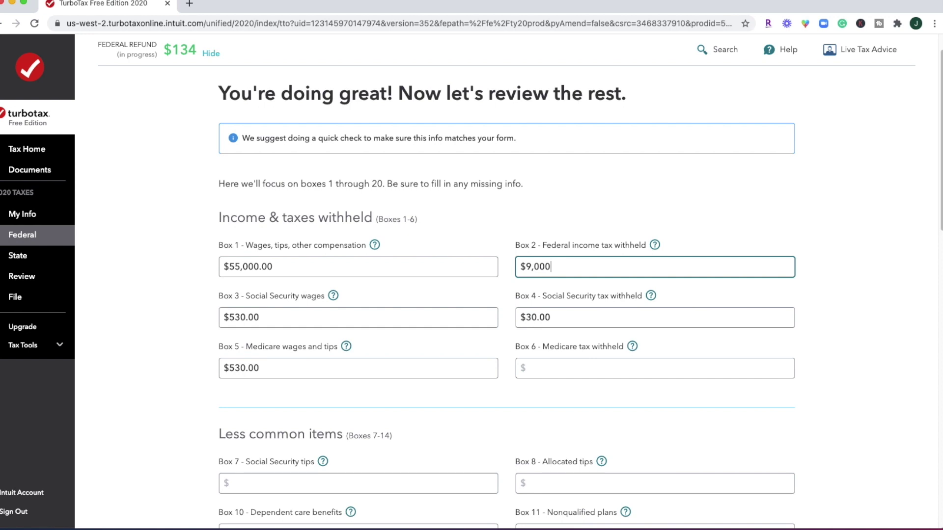
text(.00)
click(569, 319)
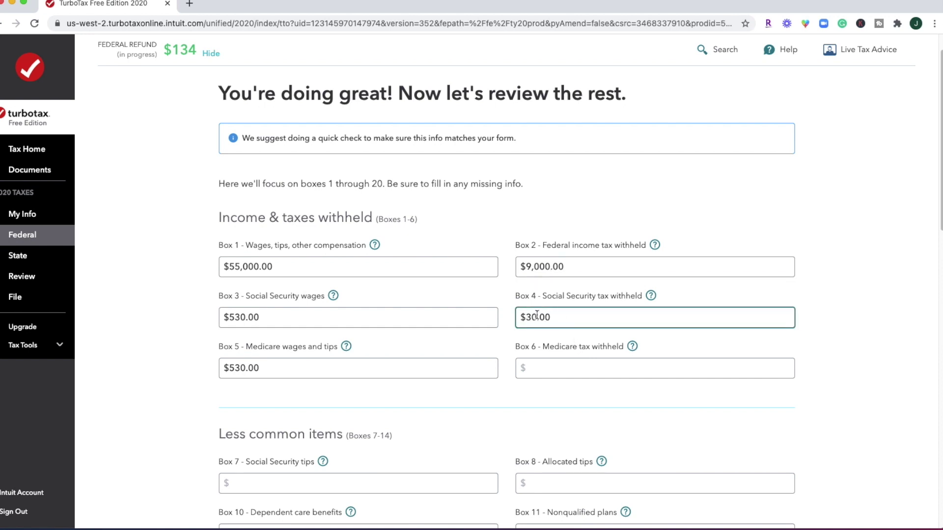
key(BackSpace)
text(.00)
click(273, 321)
key(BackSpace)
key(BackSpace)
key(BackSpace)
text(00)
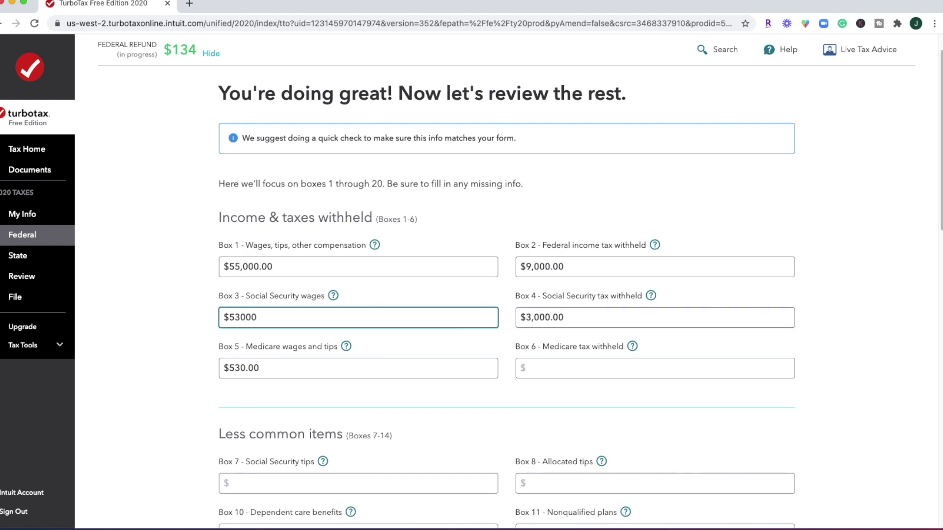
click(263, 369)
key(BackSpace)
key(BackSpace)
key(BackSpace)
text(00)
click(406, 408)
scroll(405, 408, down, 5)
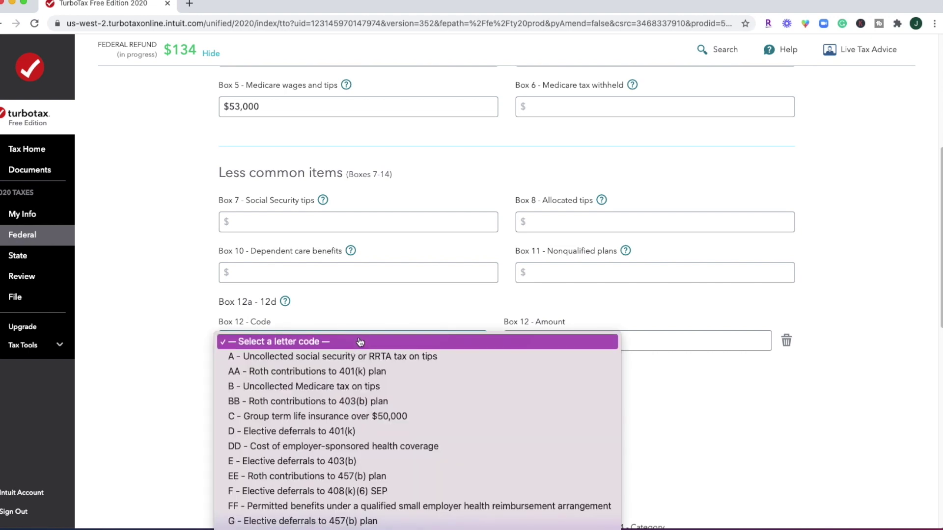
Add Box 12 entries code C for $25 and code DD for $4,000
click(369, 417)
click(591, 340)
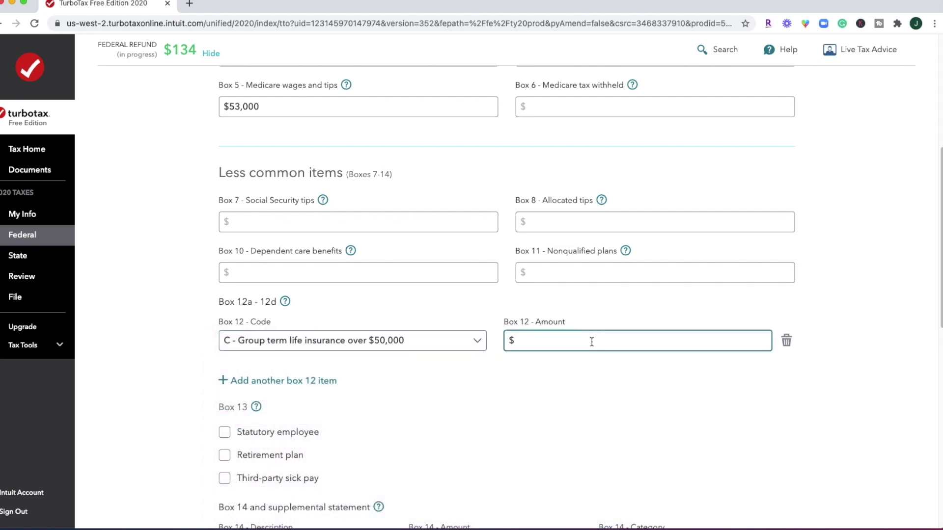
text(25)
click(283, 381)
click(352, 373)
click(411, 417)
click(637, 373)
text(4000)
Enter Ohio state wages 55000 and state tax 3690, then save the W-2
scroll(665, 407, down, 5)
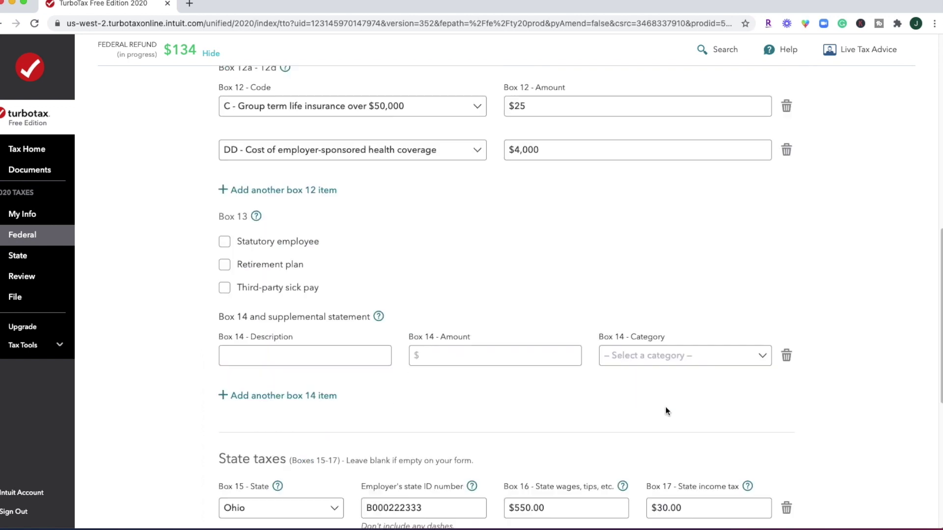
scroll(665, 407, down, 3)
click(565, 322)
text(55000)
key(Tab)
text(3690)
scroll(664, 344, down, 3)
click(751, 394)
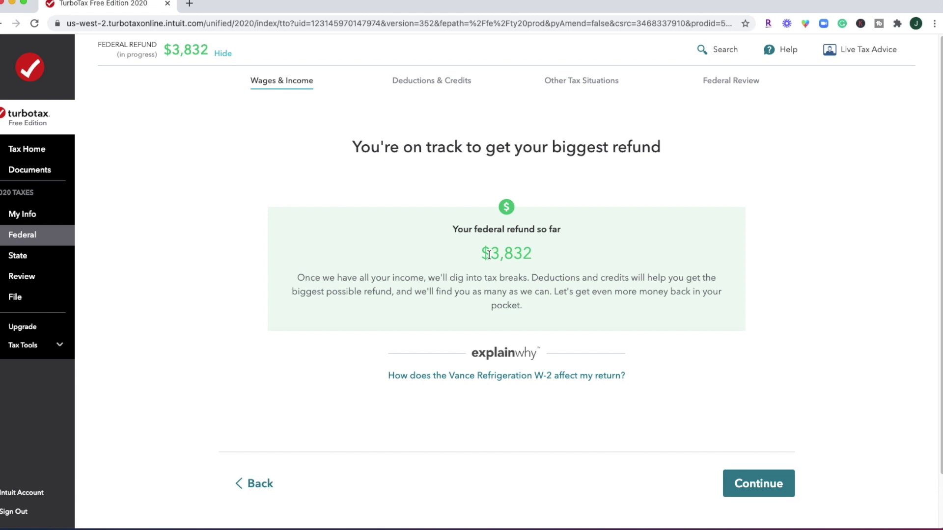
Move past the $3,832 refund summary and skip the uncommon W-2 situations, leaving all unchecked
drag(489, 254, 543, 254)
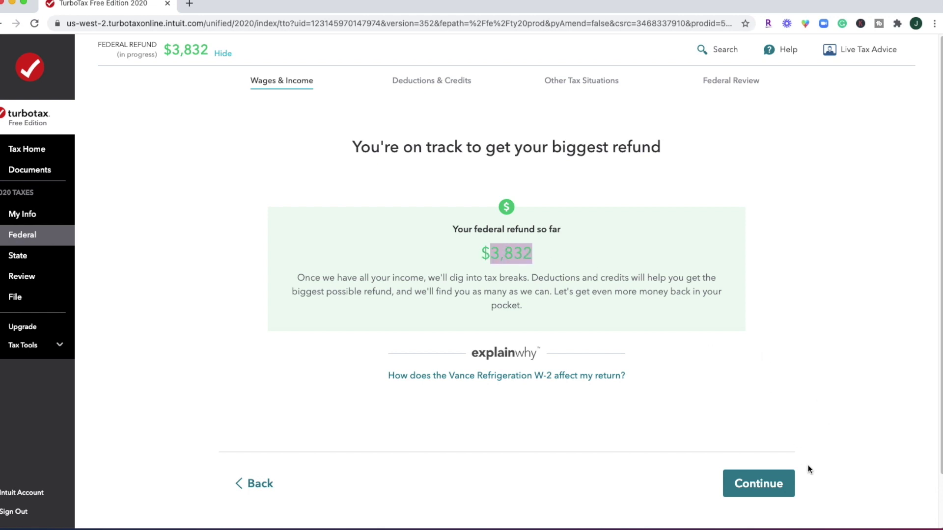
click(758, 483)
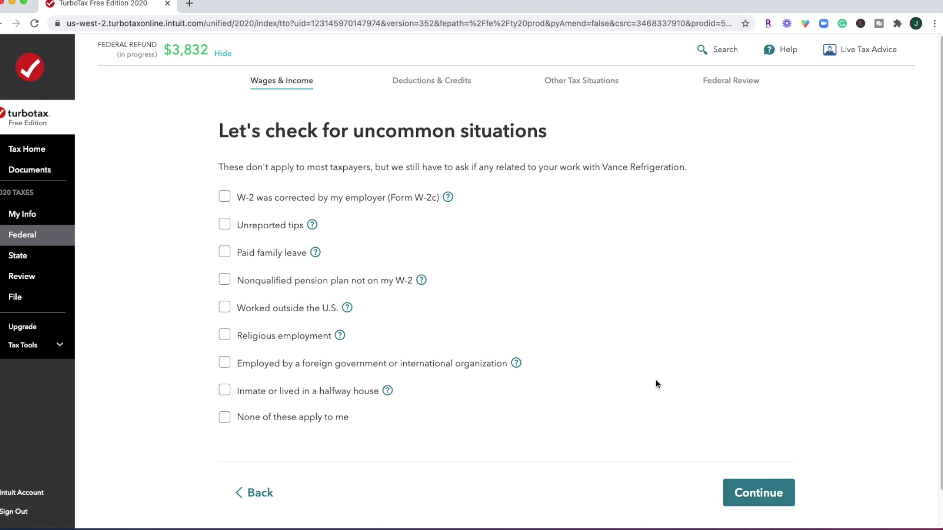
click(747, 492)
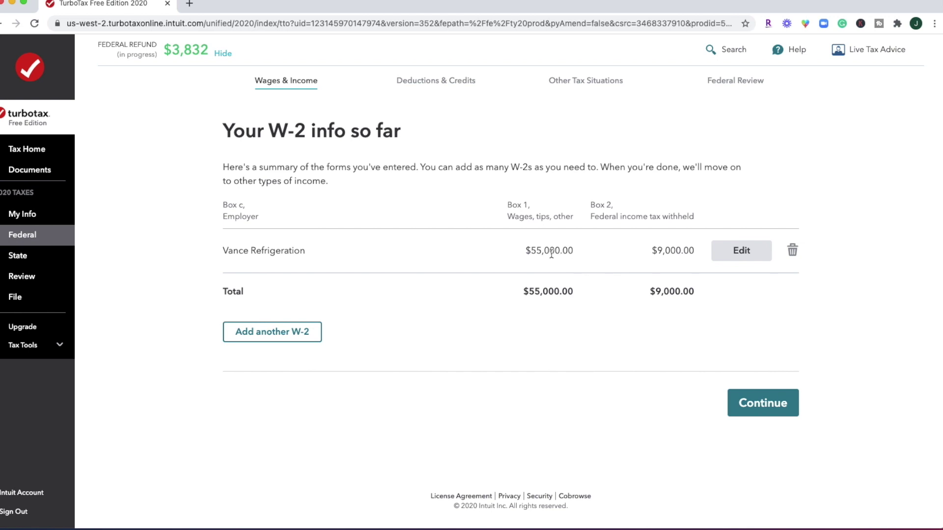
Accept the single Vance Refrigeration W-2 and begin the 1099-SA, HSA, MSA income section
click(768, 410)
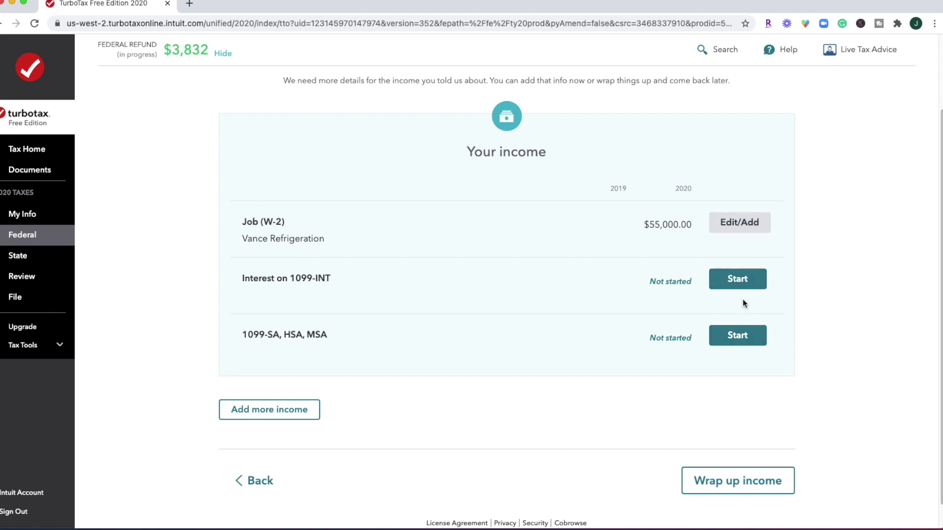
click(737, 336)
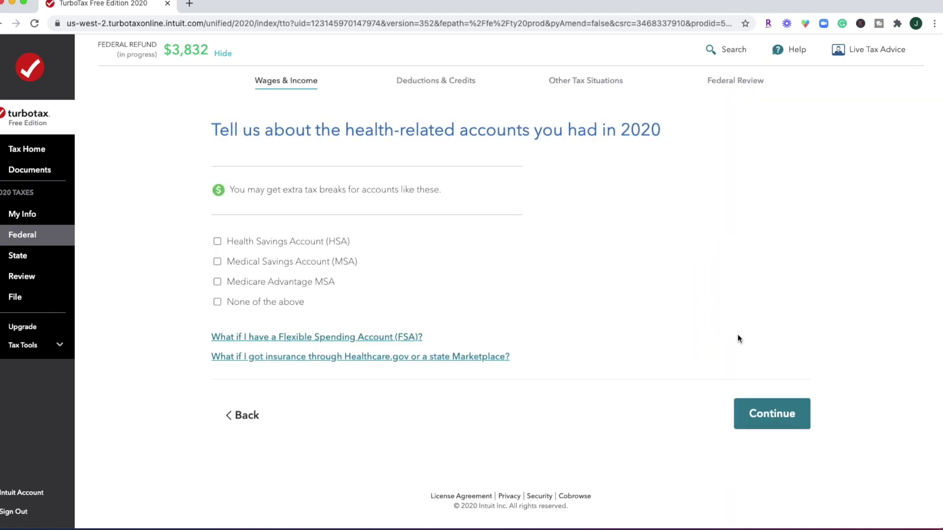
Report having a Health Savings Account (HSA) and upgrade the return to TurboTax Deluxe
click(272, 249)
click(774, 411)
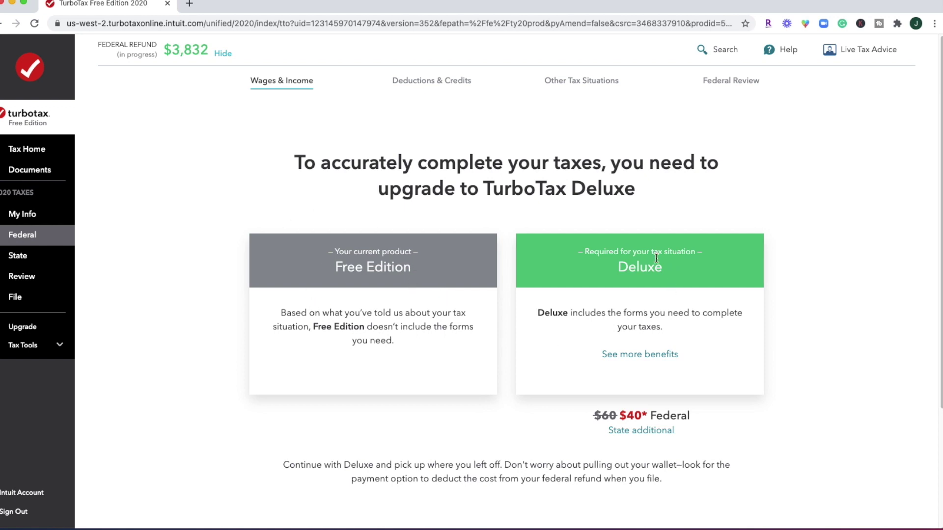
scroll(656, 259, down, 1)
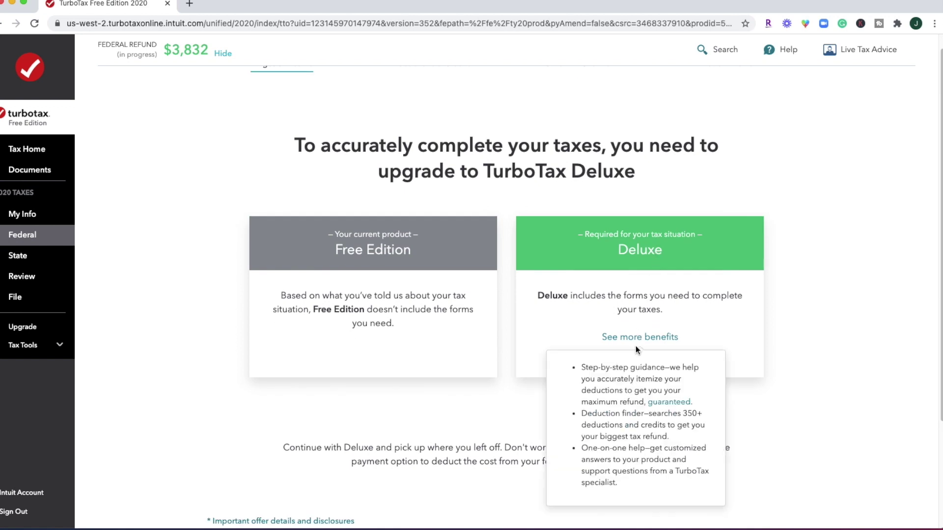
scroll(745, 371, down, 2)
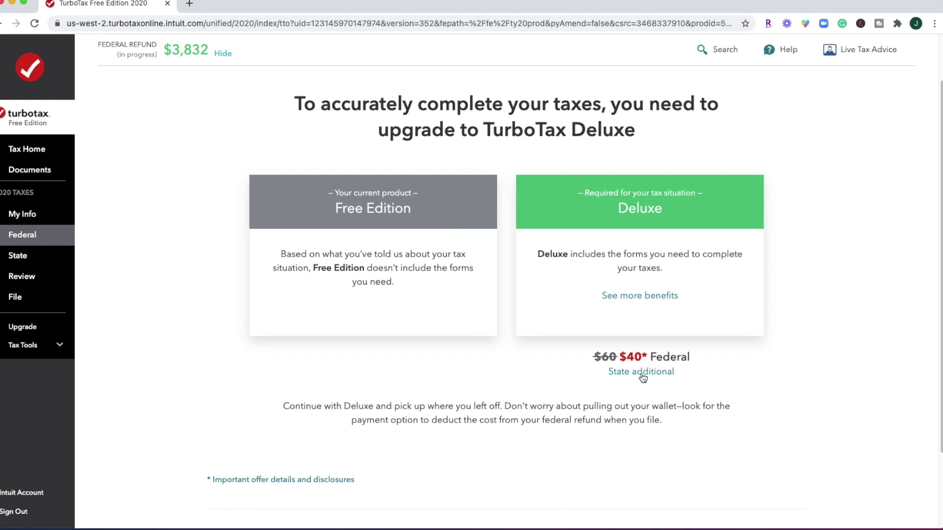
scroll(643, 378, down, 3)
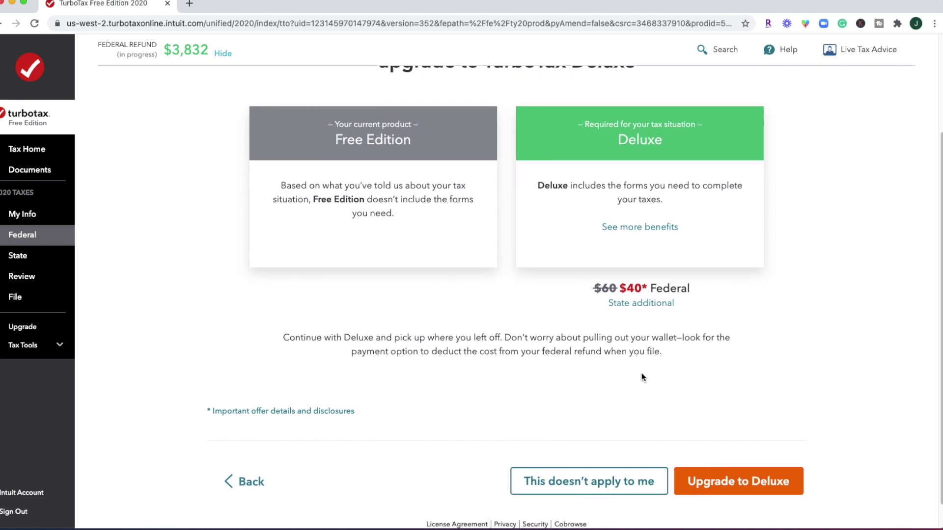
click(732, 477)
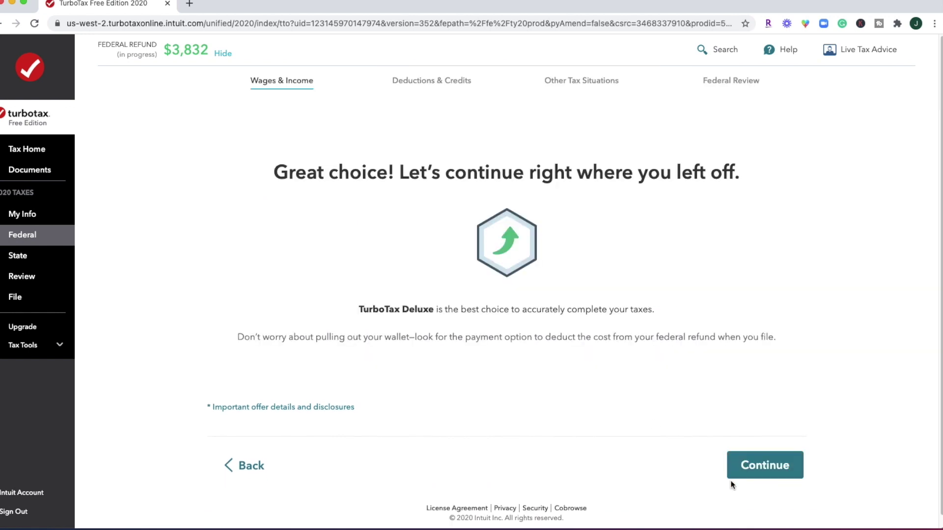
Resume after the upgrade, confirm the HSA paid for something in 2020, and name Optum as payer
click(773, 474)
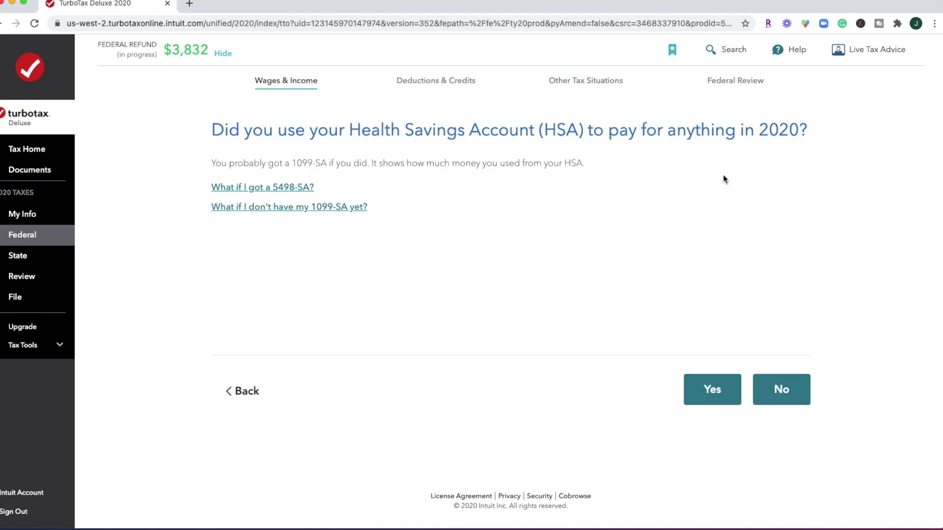
click(692, 387)
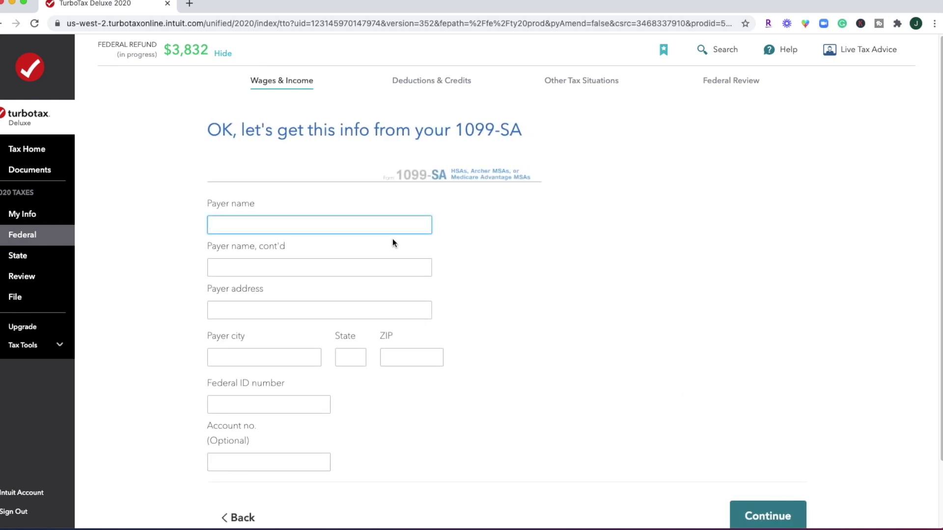
text(Optum)
click(276, 235)
Fill in Optum's payer address, city, state, ZIP and federal ID on the 1099-SA
text(4545 Hill Road)
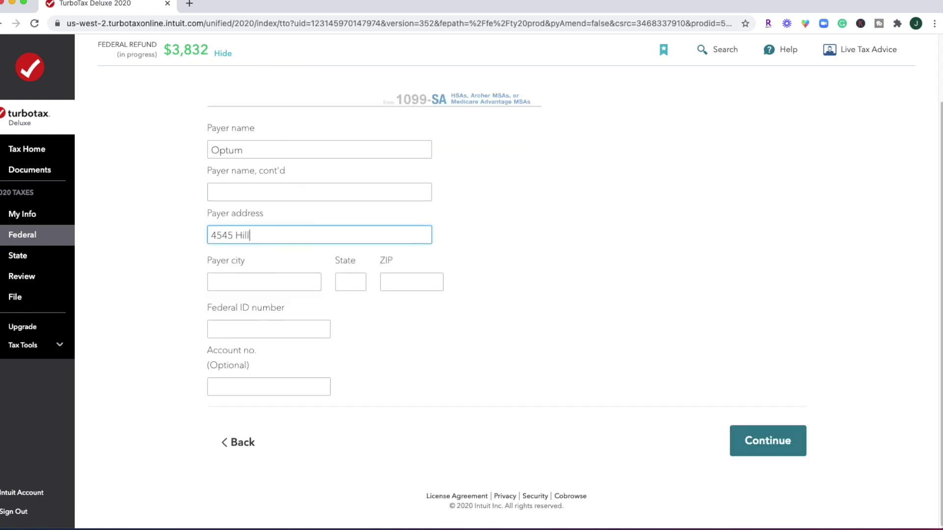
key(Tab)
text(Akron)
key(Tab)
text(OH44304)
key(Tab)
text(56-7899999)
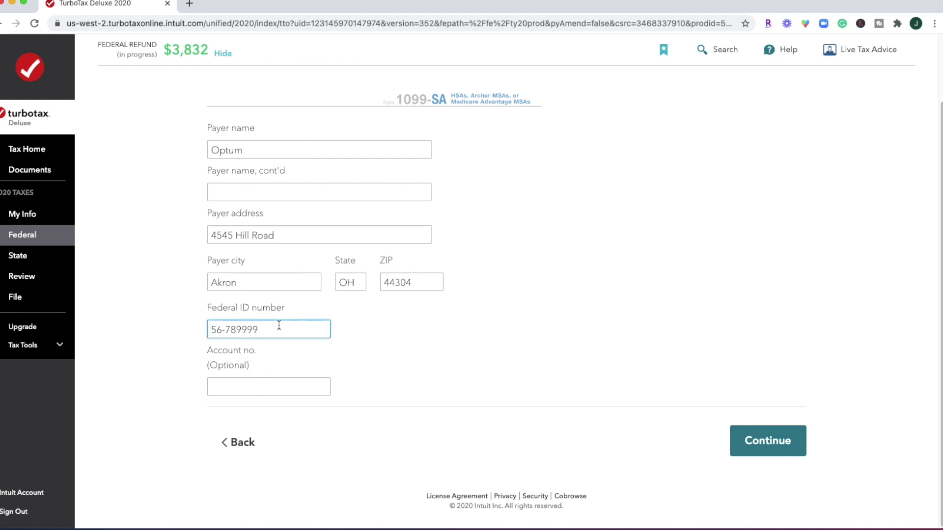
click(786, 441)
Enter a $1,000 Box 1 gross distribution and accept having no box 3 distribution code
text(1000)
key(Tab)
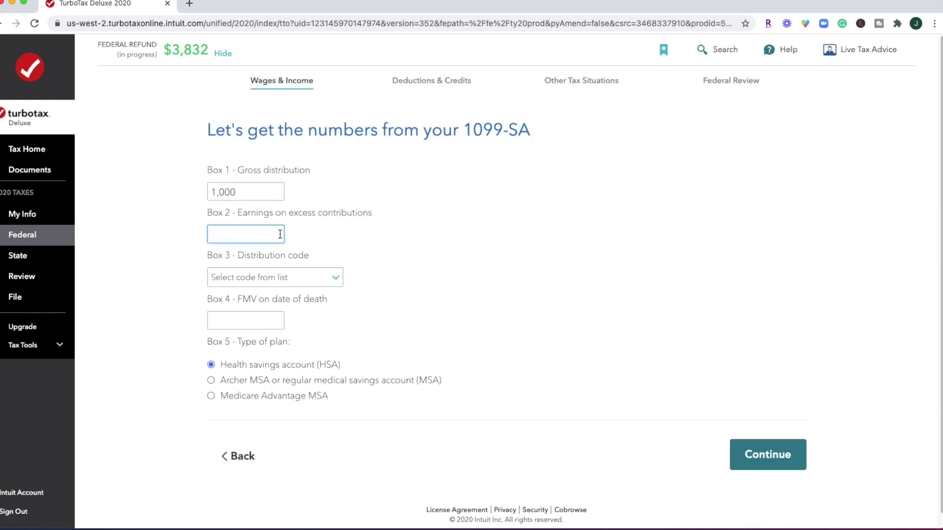
key(Tab)
key(space)
key(Return)
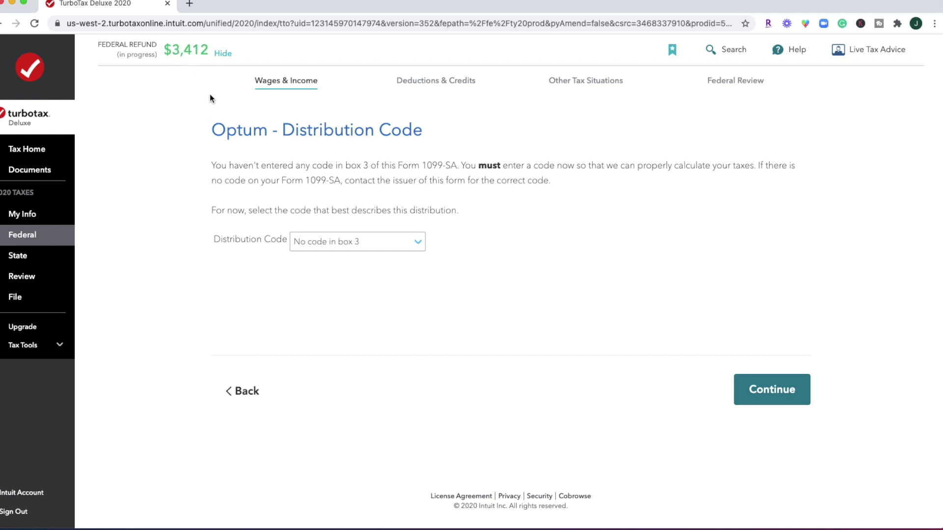
click(795, 387)
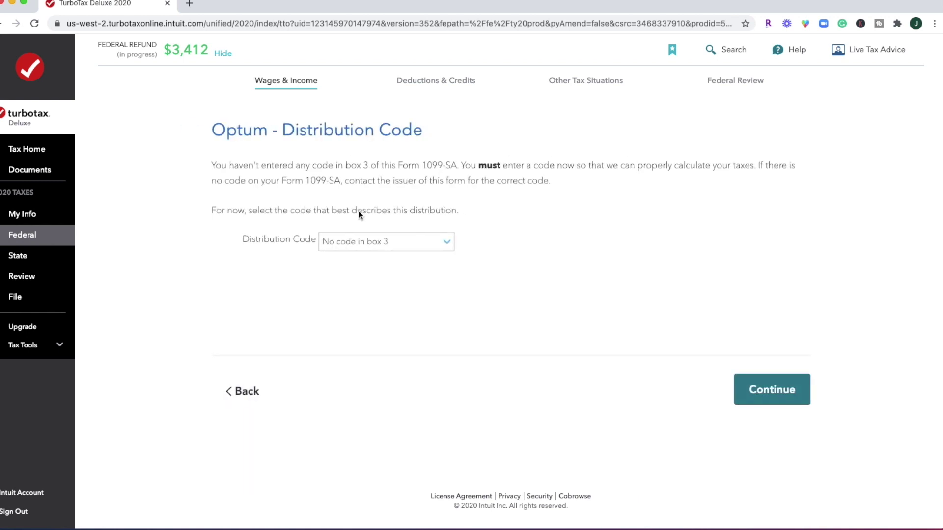
click(373, 241)
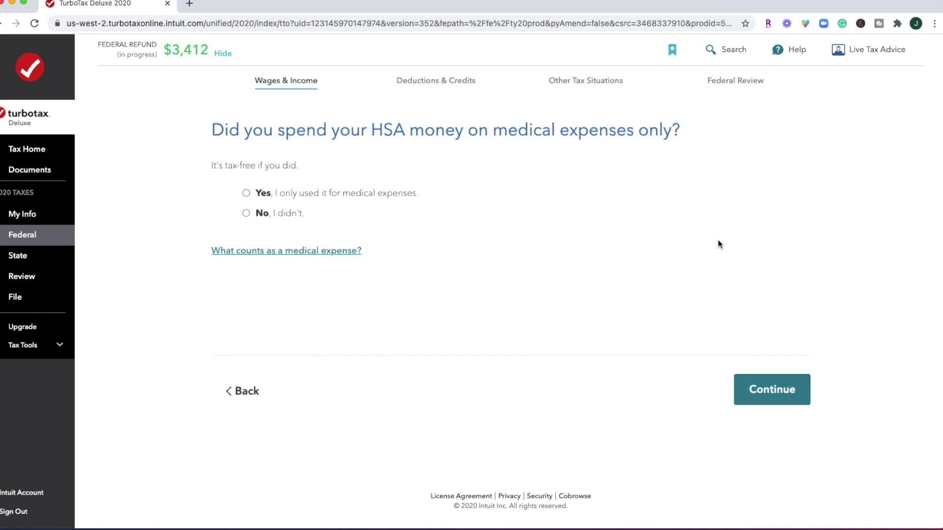
Answer HSA follow-ups: medical expenses only, not inherited, no other employer contributions, high-deductible plan
click(301, 189)
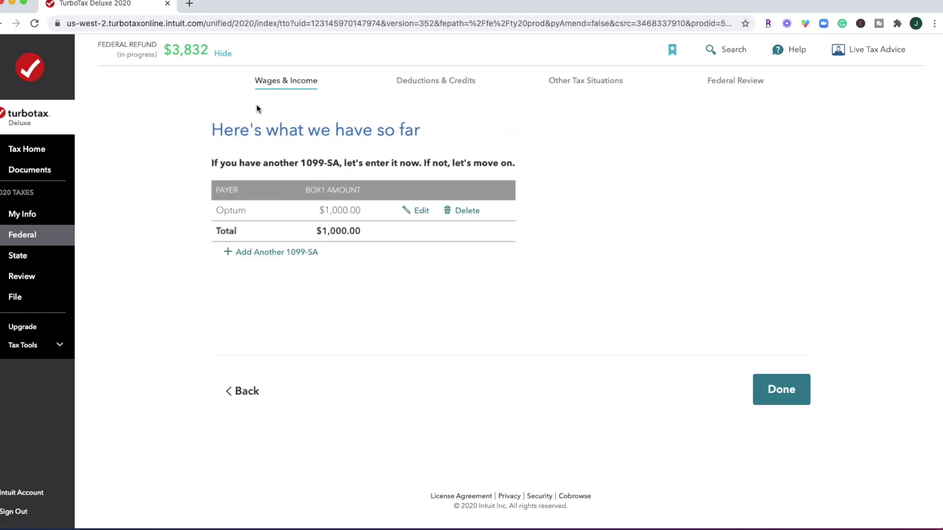
click(780, 390)
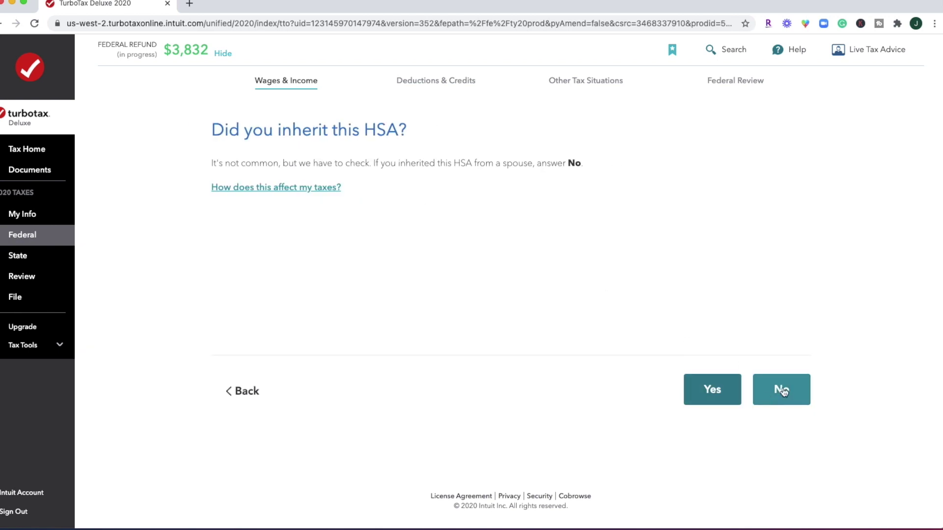
click(783, 390)
click(783, 391)
click(786, 391)
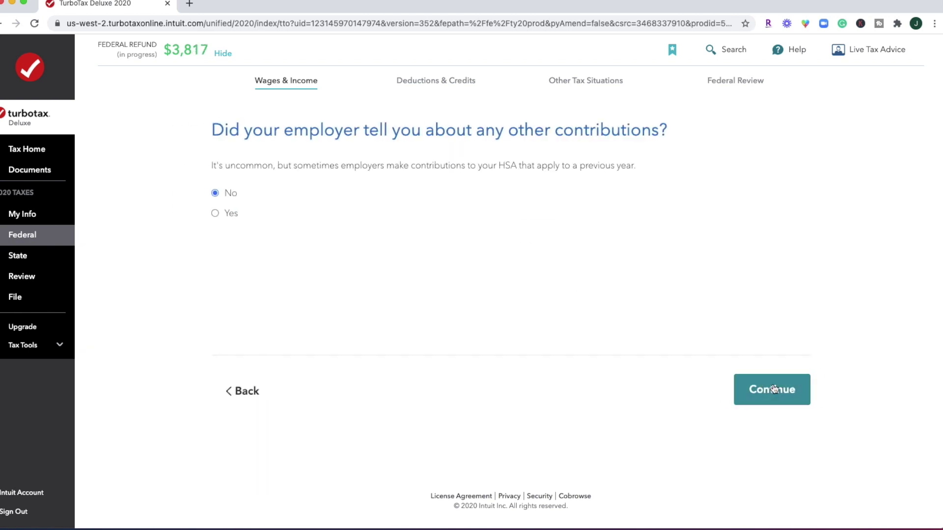
click(788, 391)
click(248, 216)
click(786, 390)
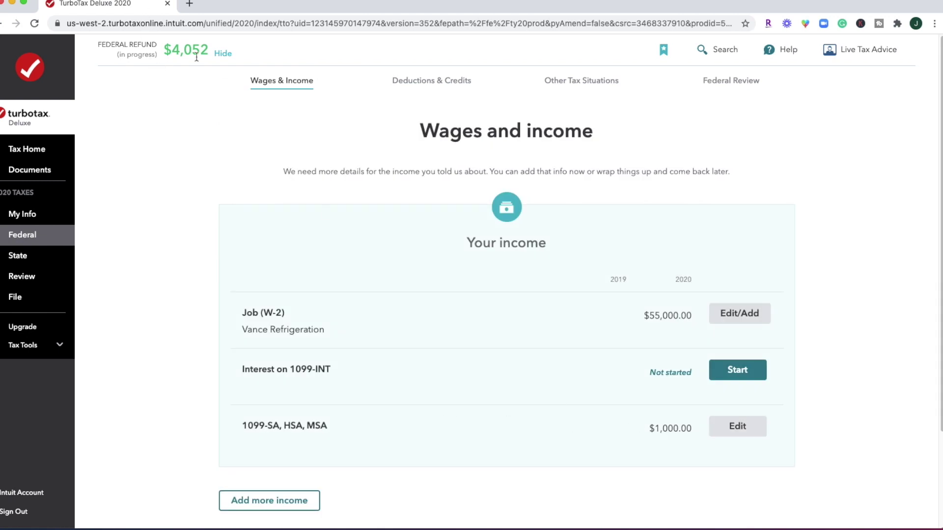
scroll(408, 263, down, 3)
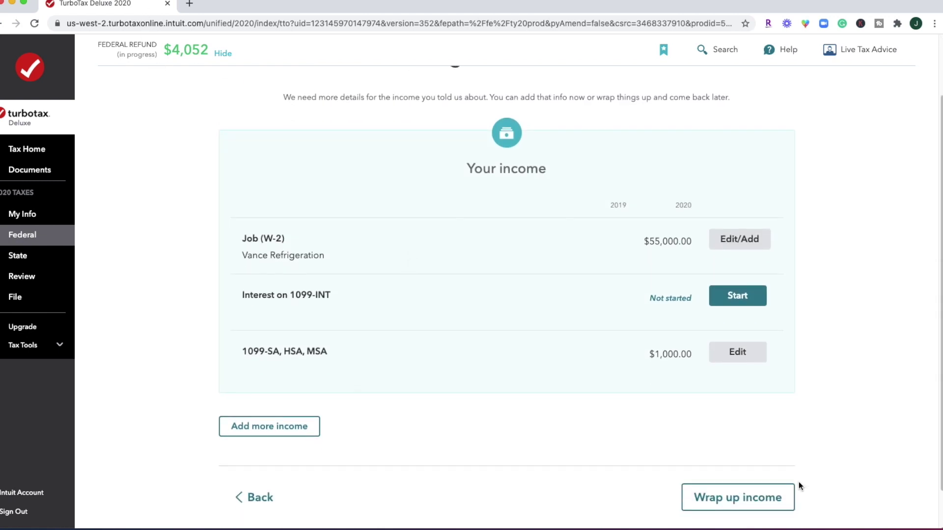
Wrap up income, decline the TurboTax Live expert upgrade, and pass the natural disaster question
click(739, 501)
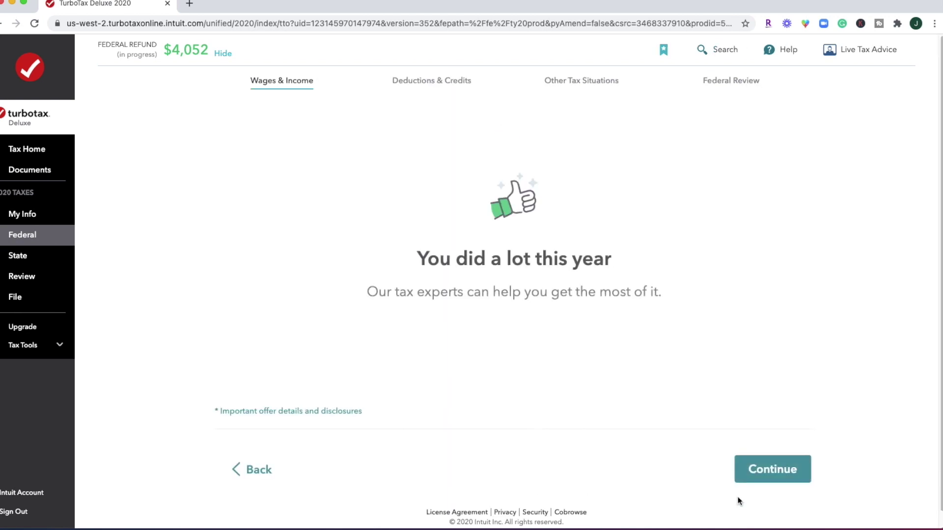
click(788, 472)
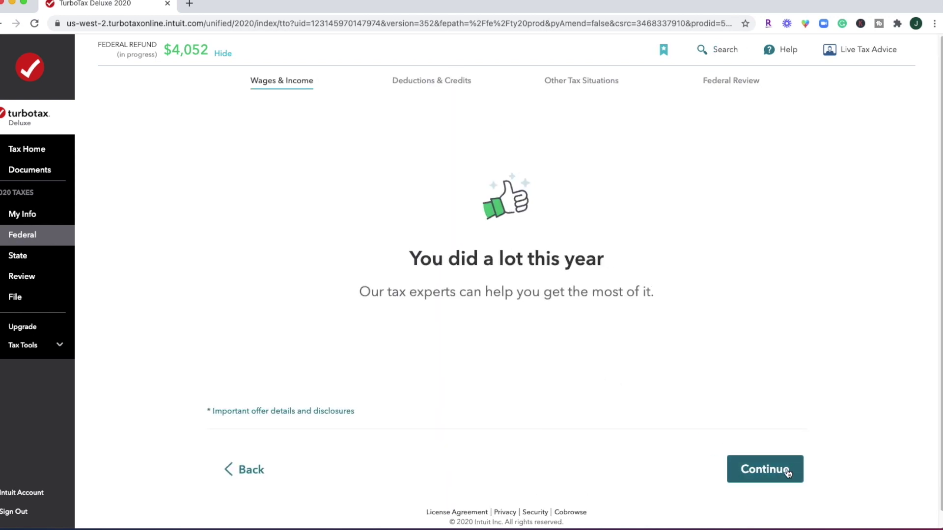
scroll(823, 269, down, 6)
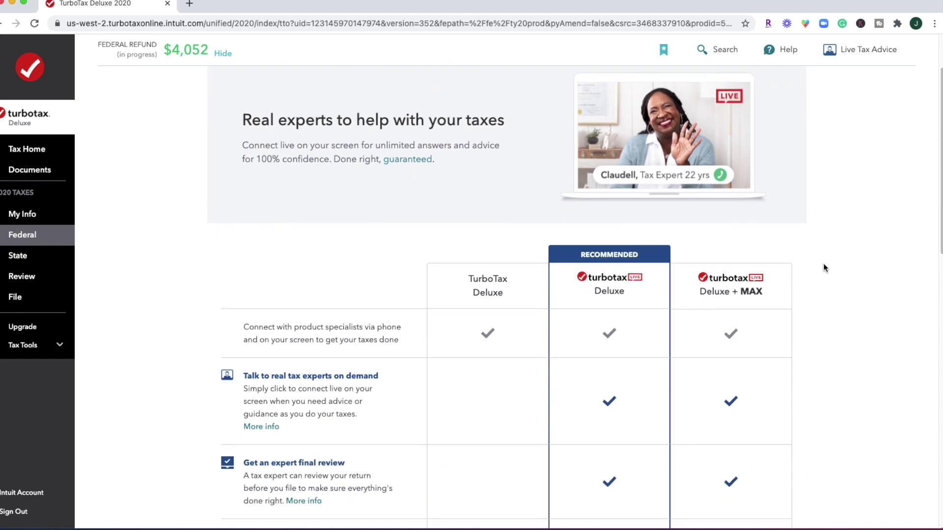
scroll(824, 267, down, 5)
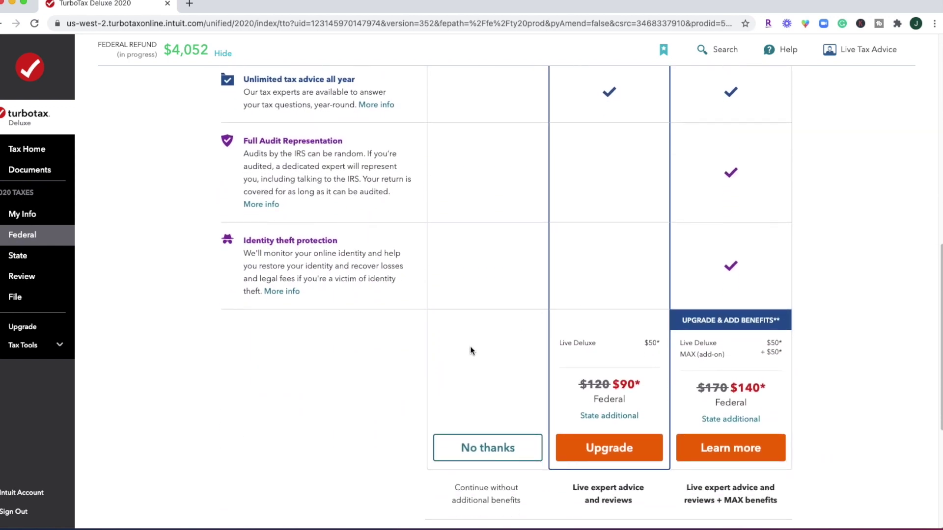
click(501, 453)
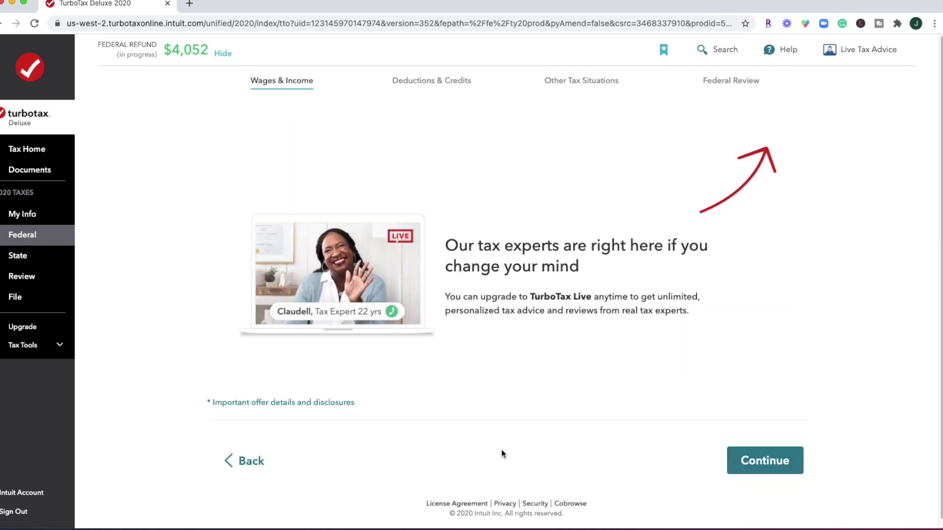
click(785, 450)
click(758, 388)
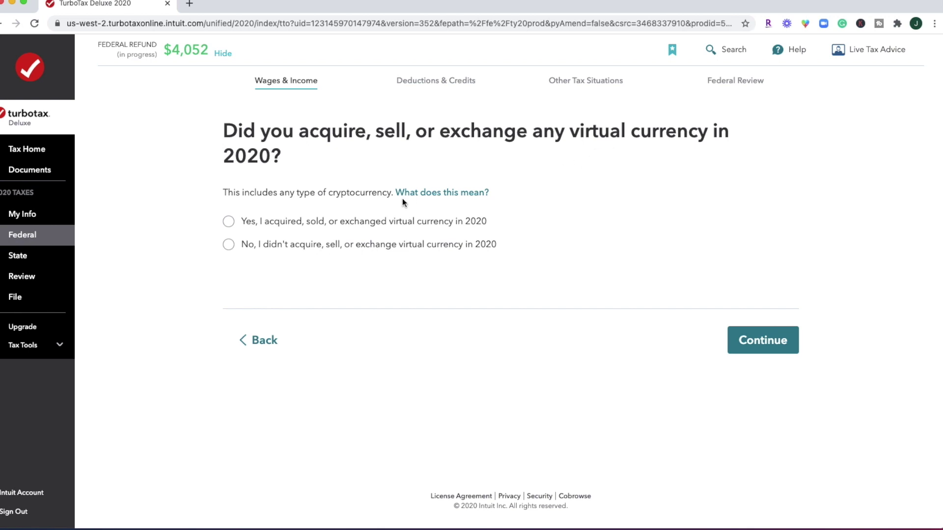
Answer No to acquiring, selling or exchanging virtual currency in 2020 after reading its explanation
click(343, 250)
click(433, 195)
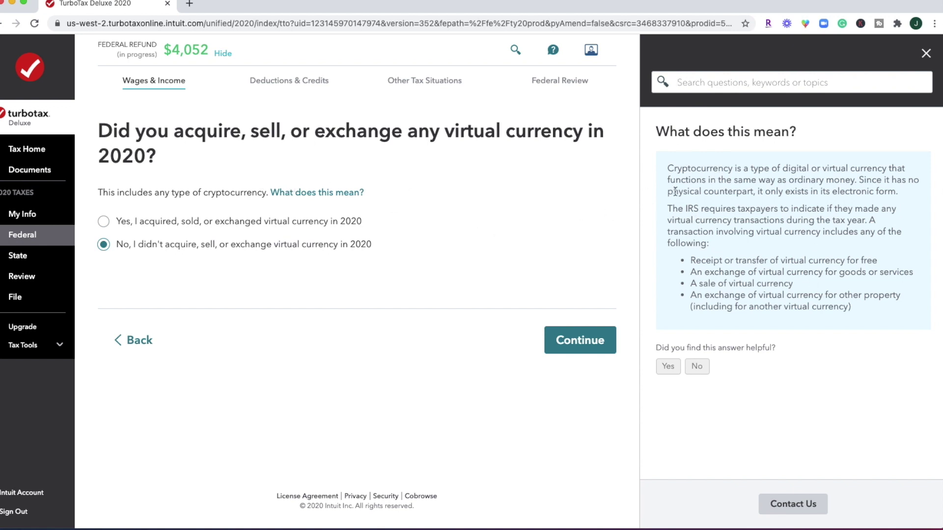
click(925, 54)
click(742, 332)
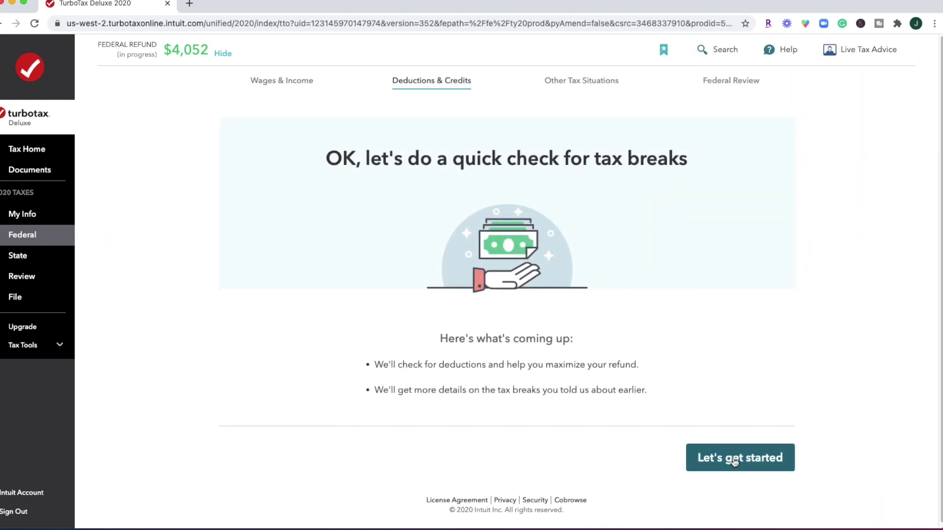
click(733, 457)
Take the $12,400 Standard Deduction and answer no to teacher expenses and state income tax
scroll(757, 296, down, 3)
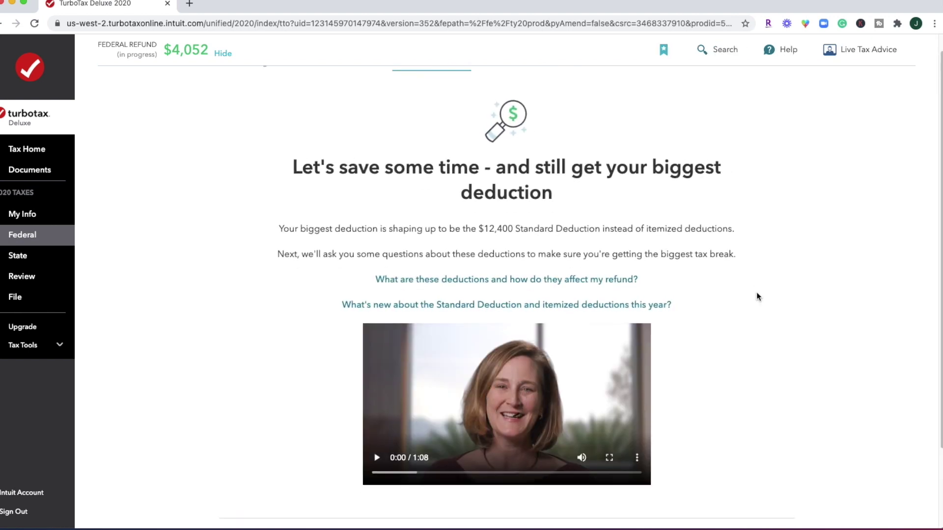
click(717, 479)
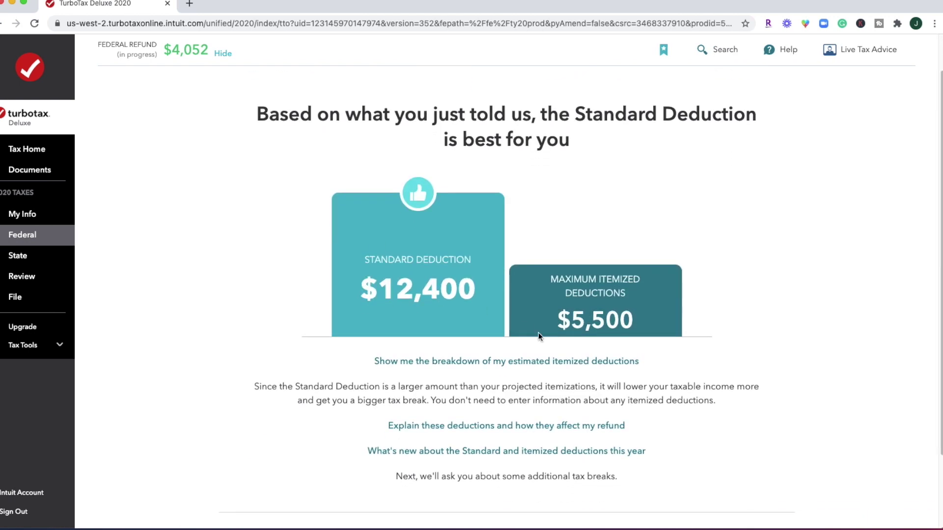
scroll(538, 332, down, 3)
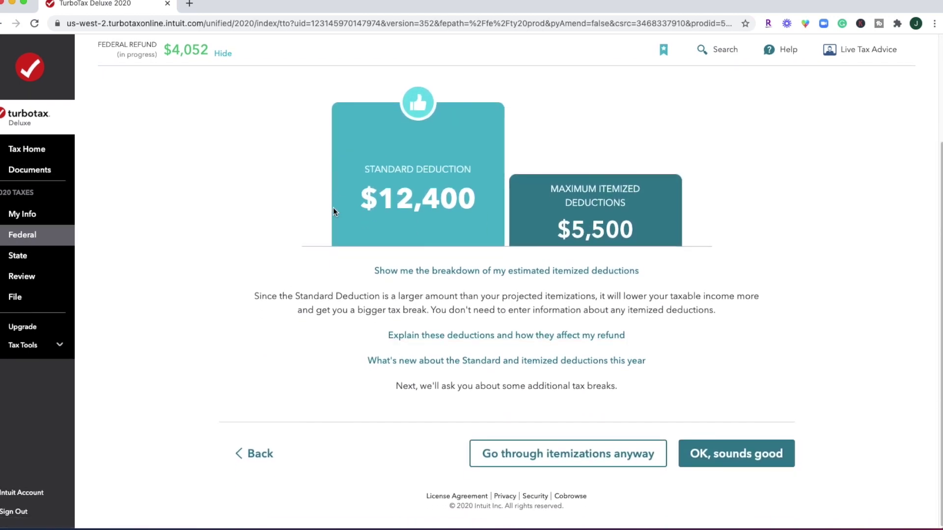
click(725, 465)
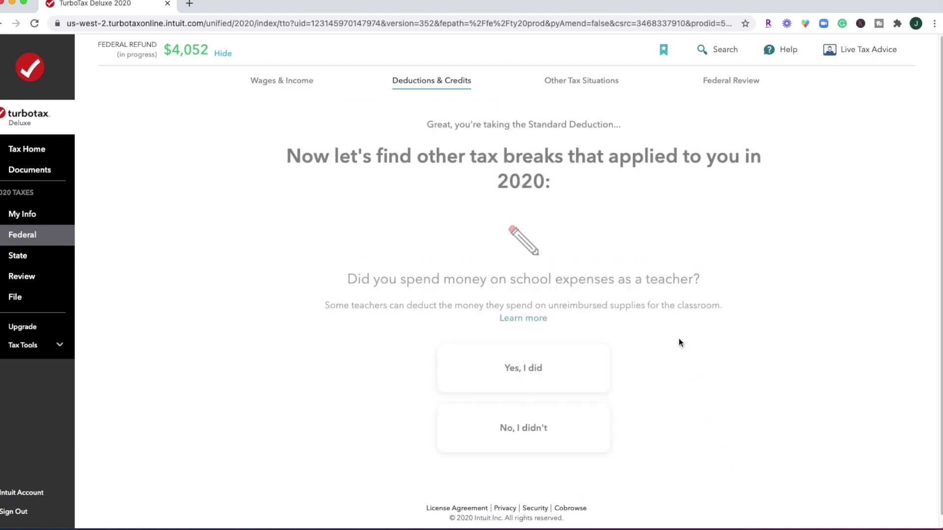
click(528, 420)
click(529, 419)
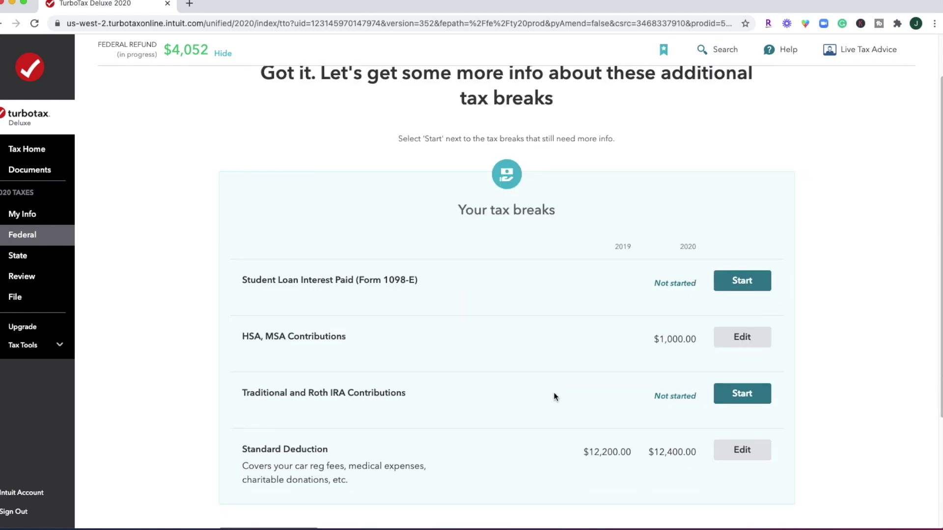
Look at the Student Loan Interest Paid break, then wrap up the tax breaks
scroll(575, 299, down, 2)
scroll(575, 301, down, 2)
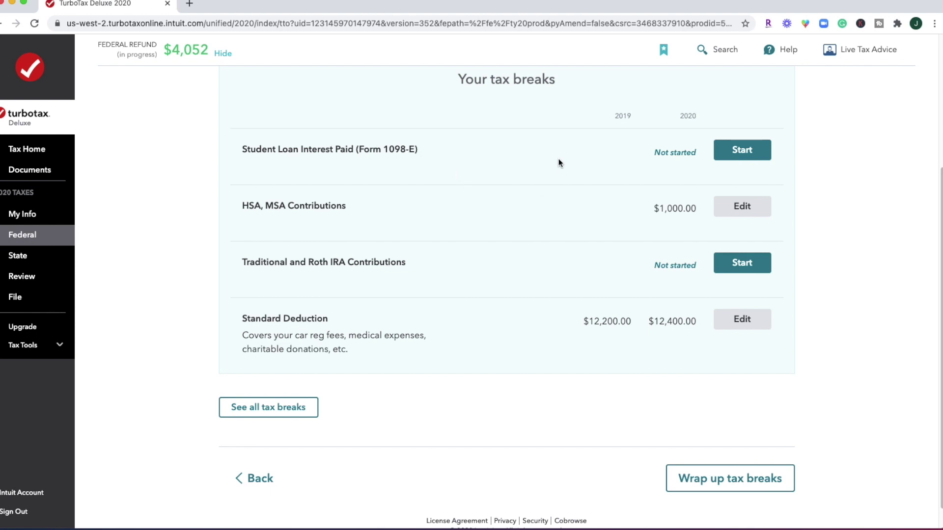
click(745, 160)
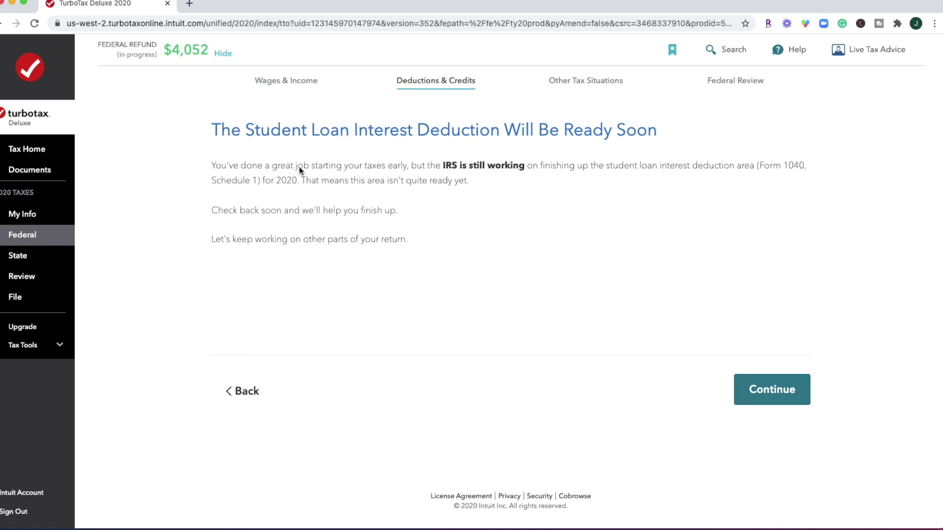
click(763, 394)
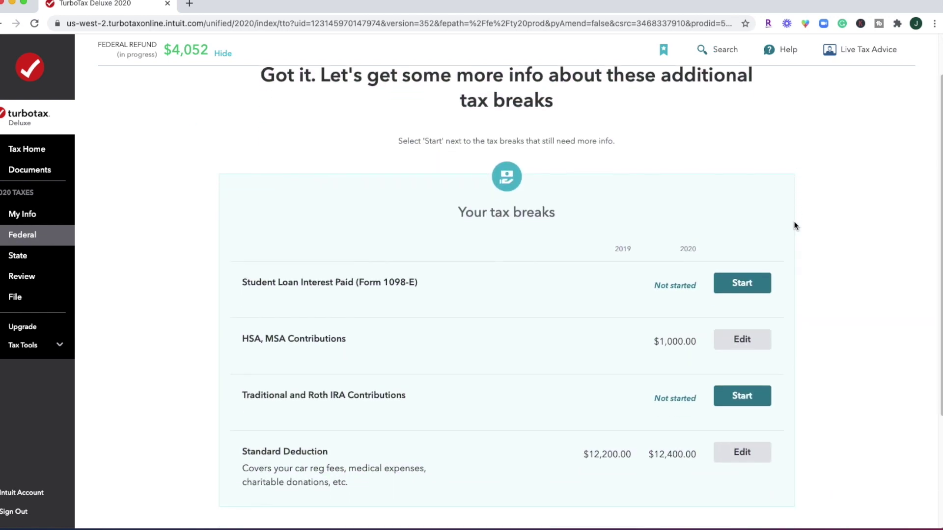
scroll(794, 226, down, 3)
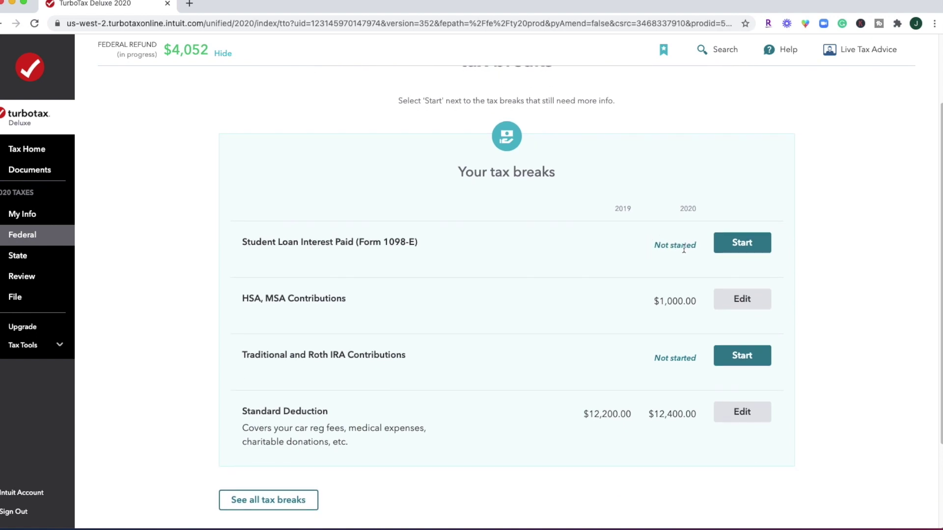
scroll(683, 249, down, 1)
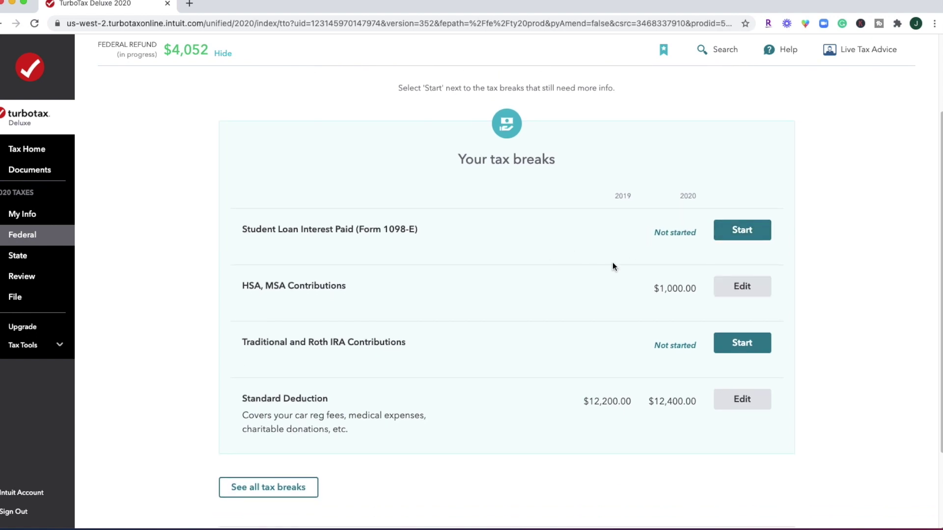
scroll(612, 266, down, 4)
click(732, 450)
Claim $300 cash charity, answer no to household employee, refund carryover and IP PIN, confirm stimulus
click(761, 338)
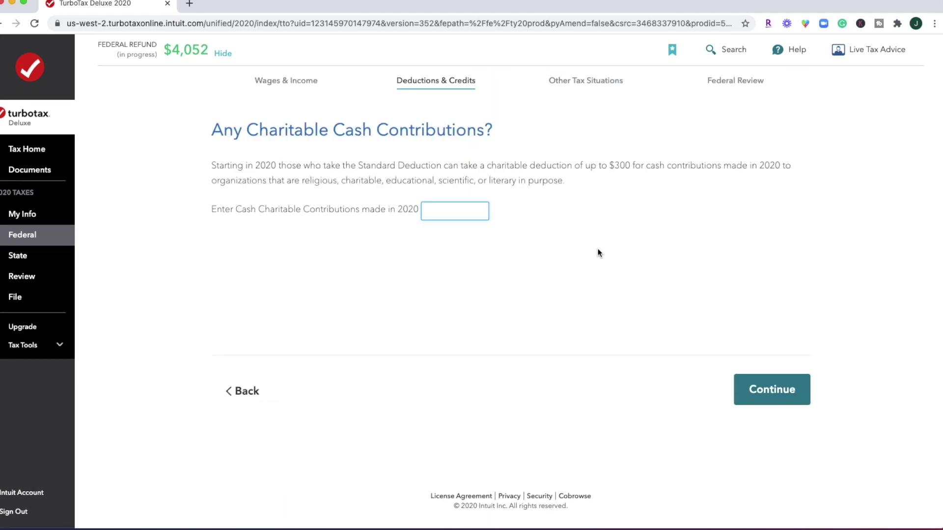
text(300)
click(770, 389)
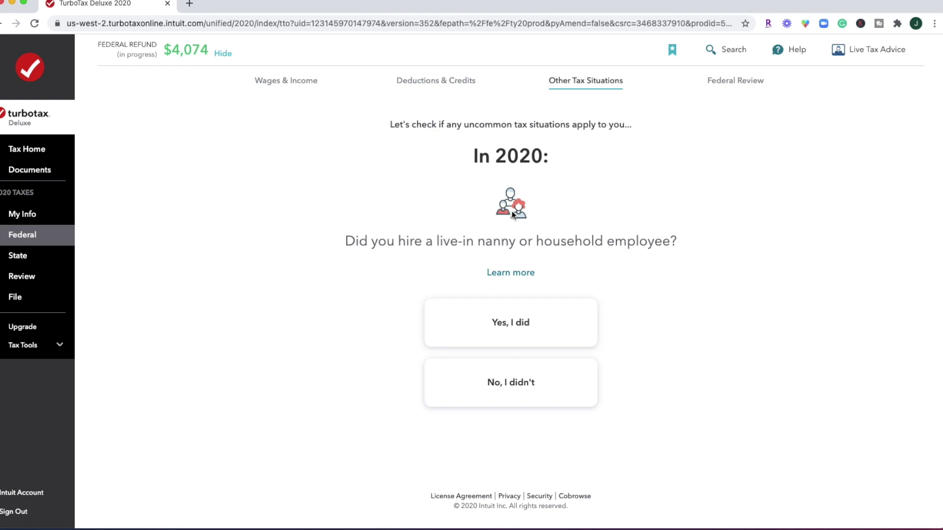
click(532, 394)
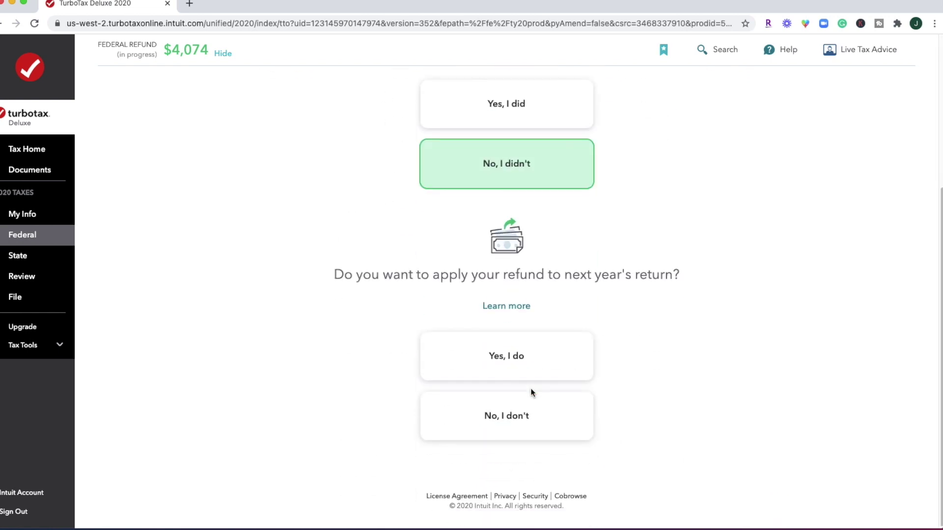
click(532, 395)
click(532, 414)
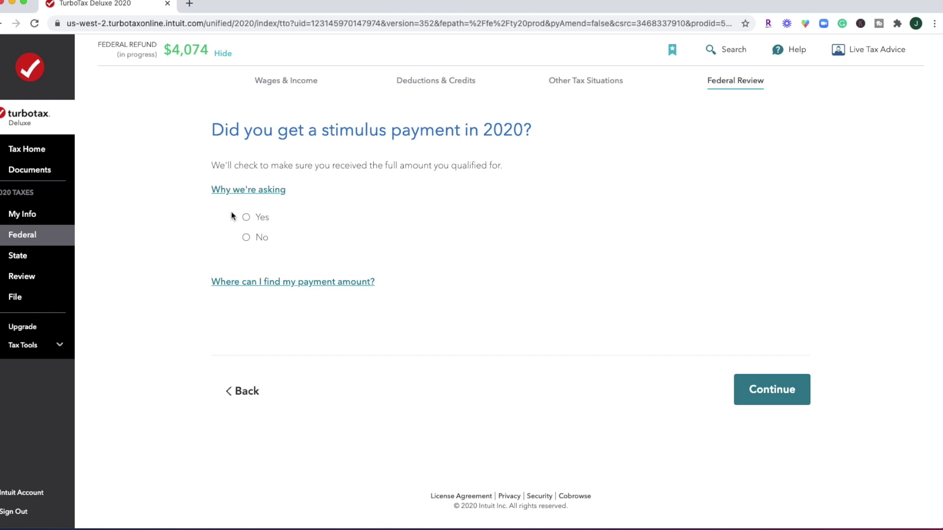
click(244, 217)
Confirm the stimulus payment amounts and report having no Form 1095-A for 2020
click(771, 389)
click(772, 389)
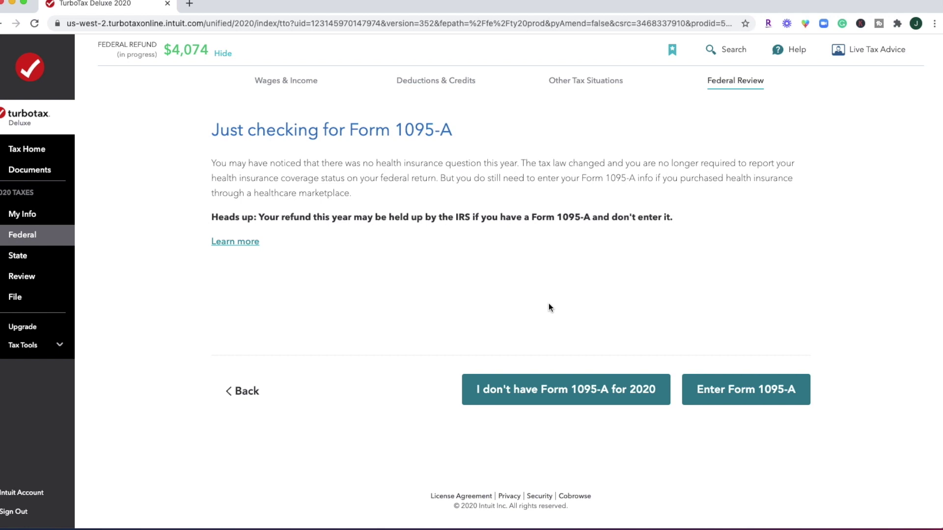
click(599, 399)
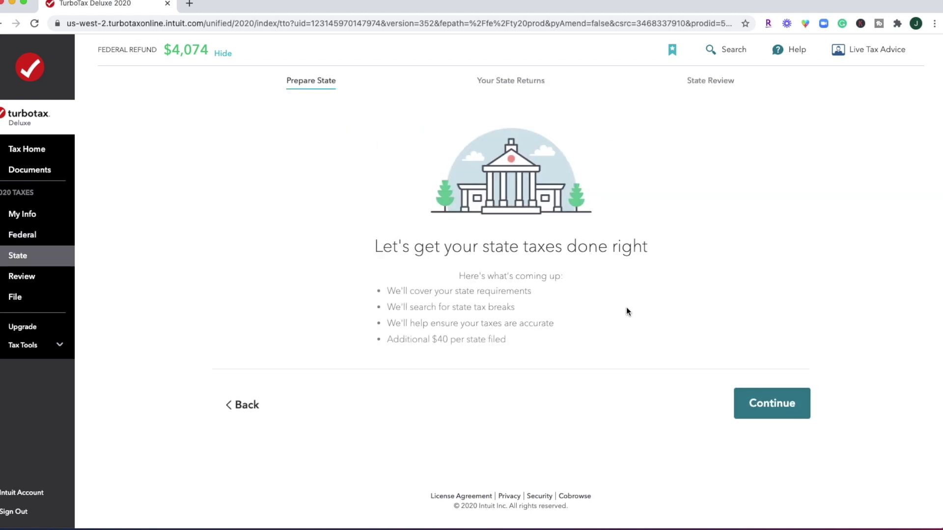
Begin the state section, then continue without the not-yet-available Ohio return
click(778, 410)
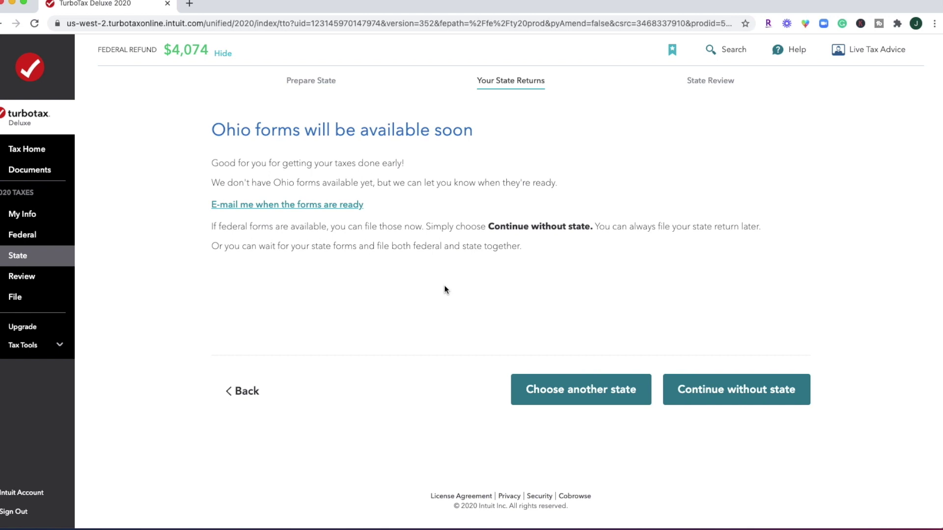
click(736, 389)
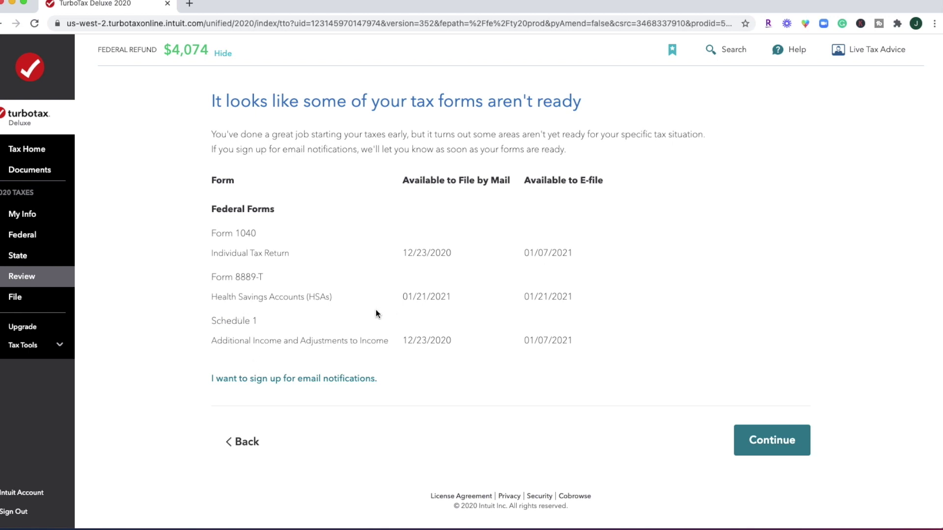
Continue past the forms-not-ready notice, scroll the MAX Defend & Restore comparison, and head to Tax Home
click(776, 444)
scroll(826, 293, down, 2)
scroll(826, 294, down, 2)
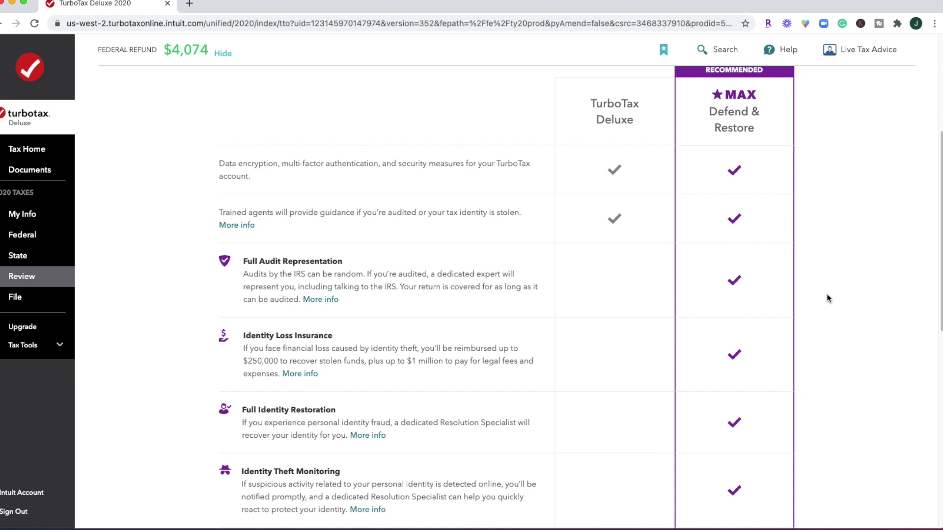
scroll(827, 295, down, 6)
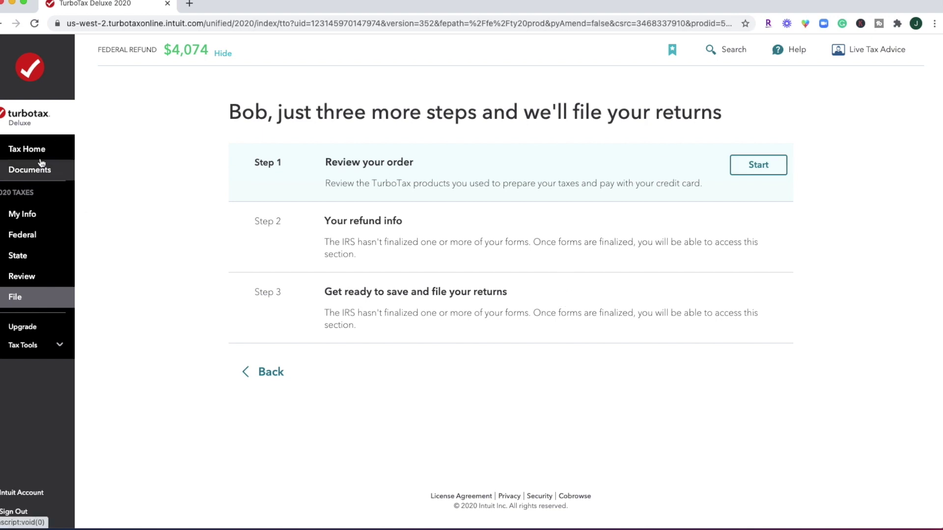
click(30, 148)
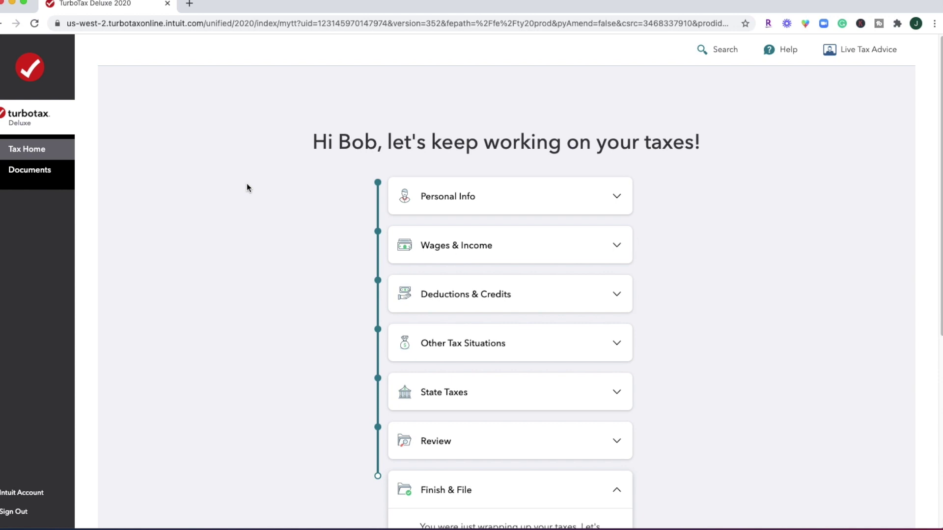
Expand and collapse the Personal Info row, then scroll down to Review and Finish & File
click(531, 198)
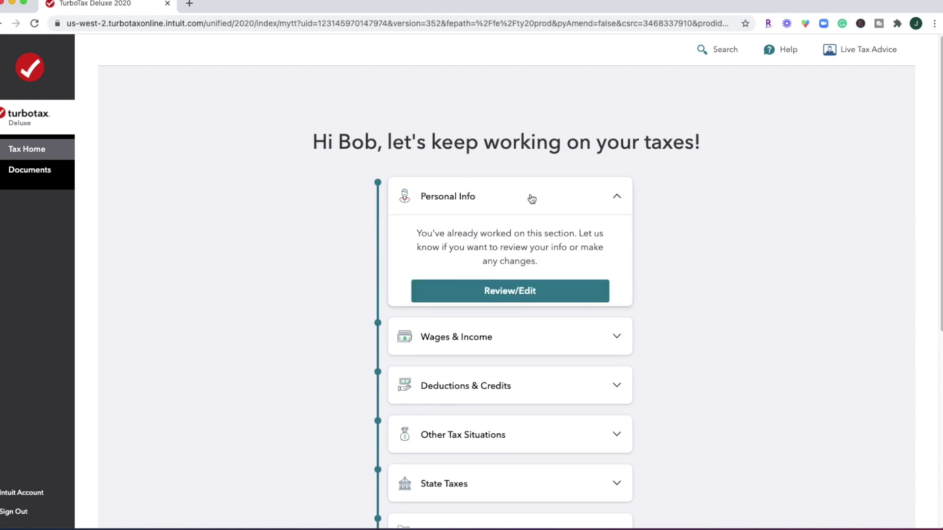
click(531, 197)
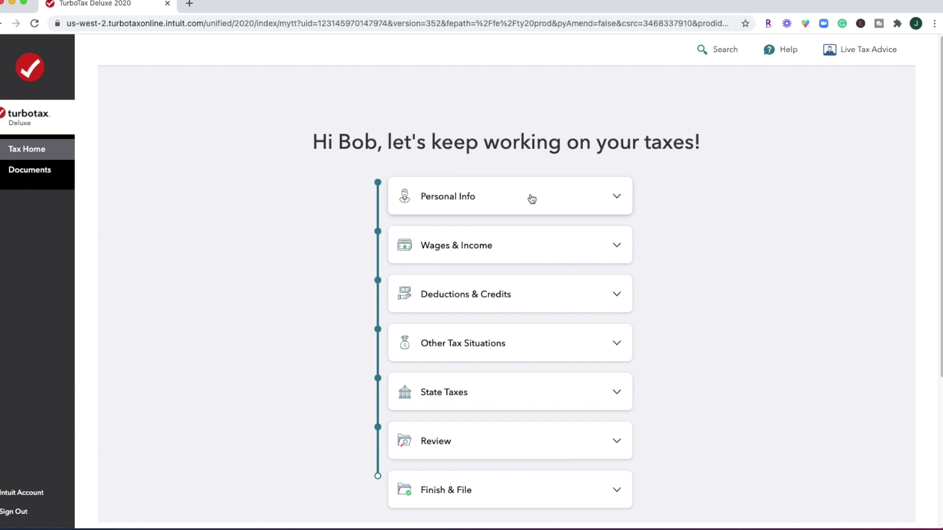
scroll(637, 263, down, 1)
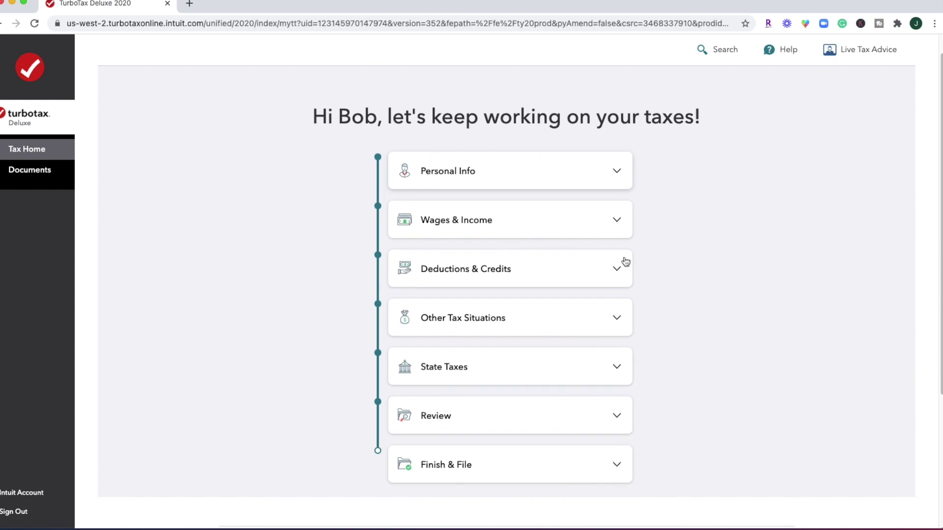